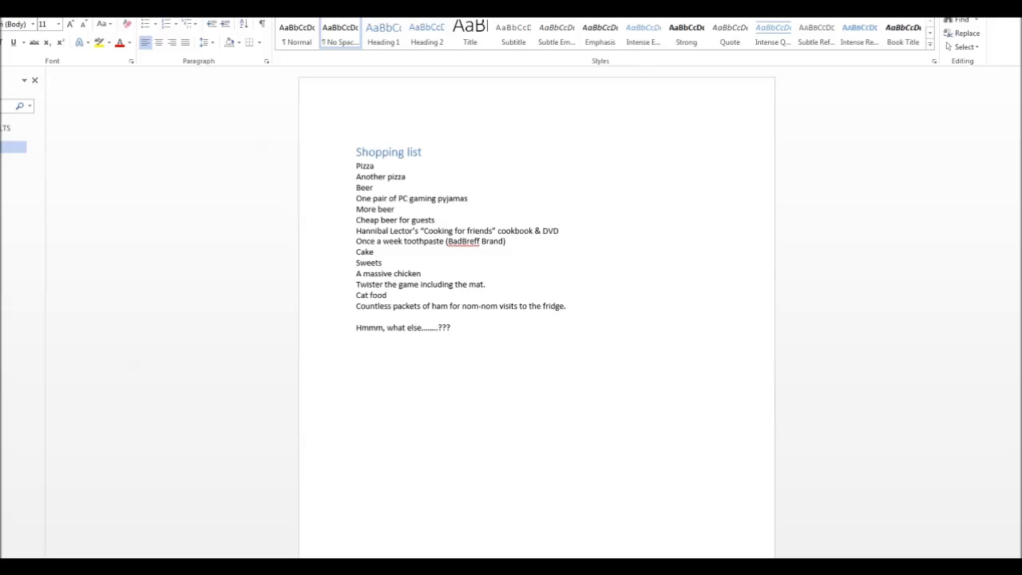
Bring up and then dismiss the Windows Start menu over the Shopping list document.
key(super)
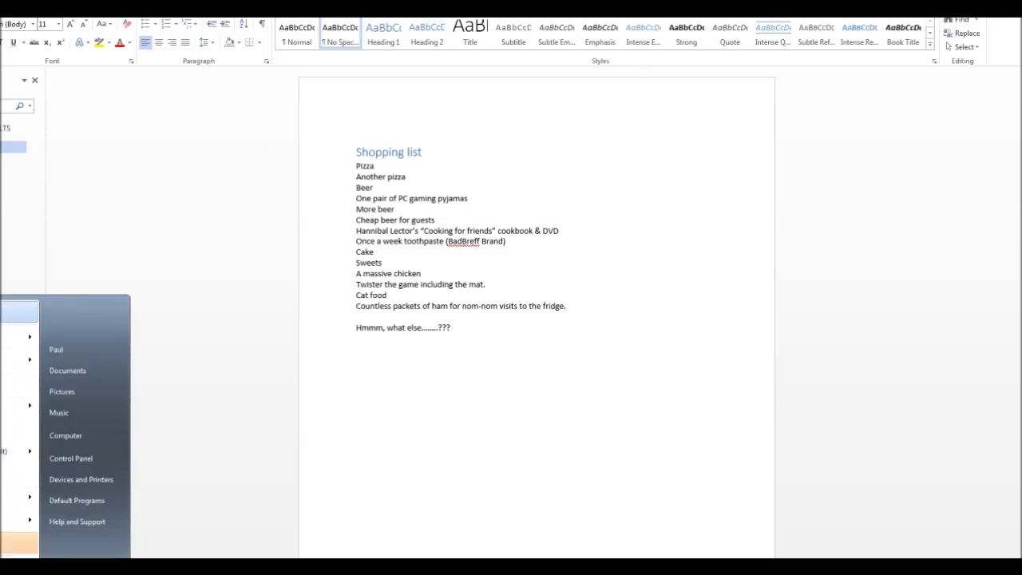
key(Escape)
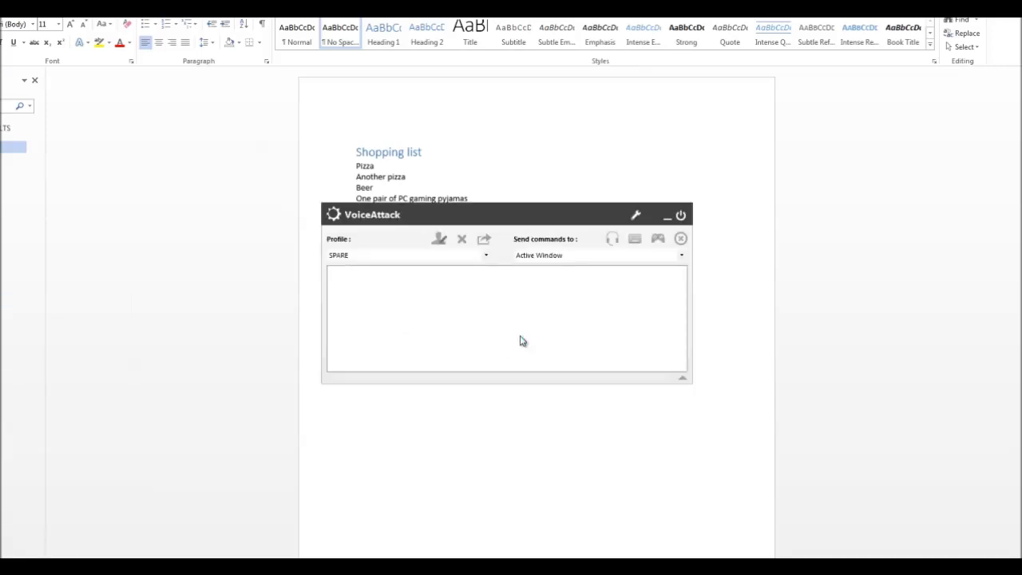
Import '1.6.4 Full House Profile - HOTAS' from Sounds > hcspack > Profiles > 1 Basic Profile.
click(485, 256)
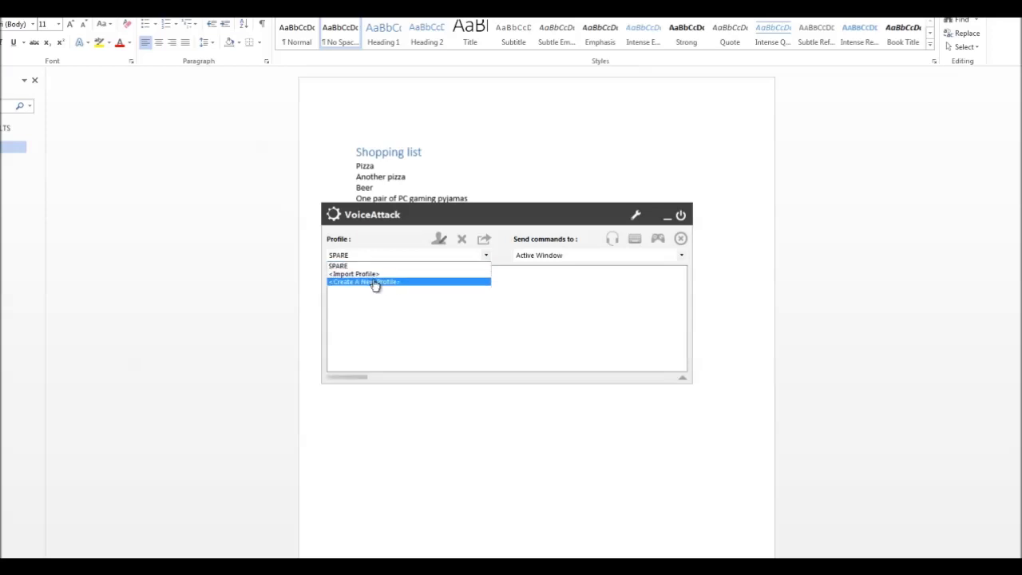
click(379, 275)
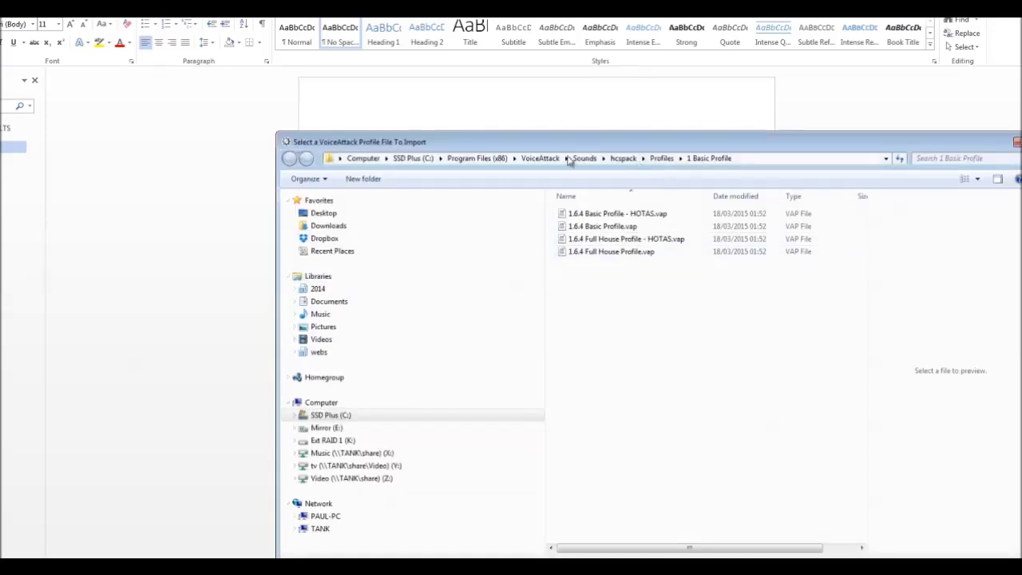
click(584, 158)
drag(614, 143, 455, 89)
double_click(423, 166)
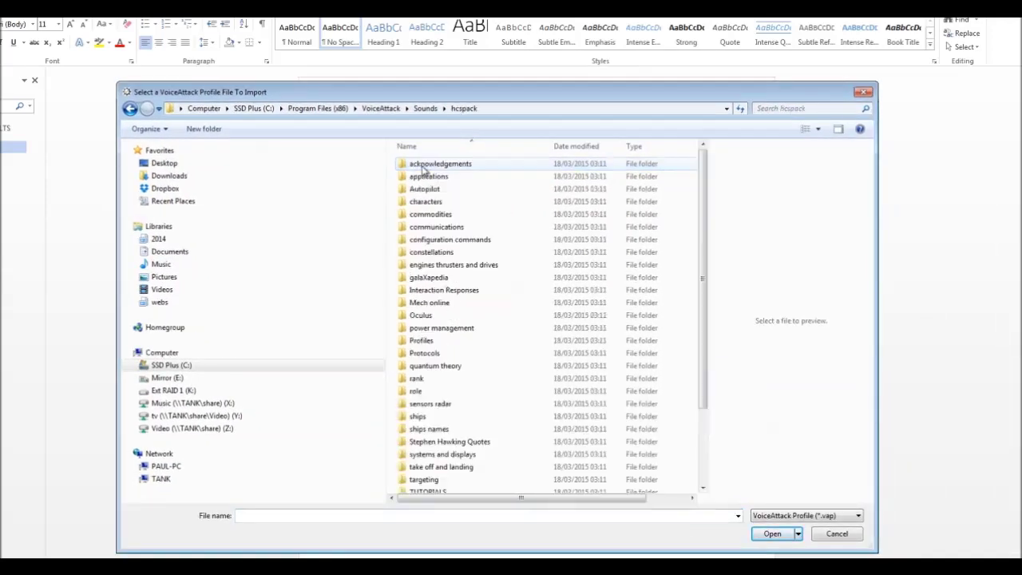
double_click(417, 340)
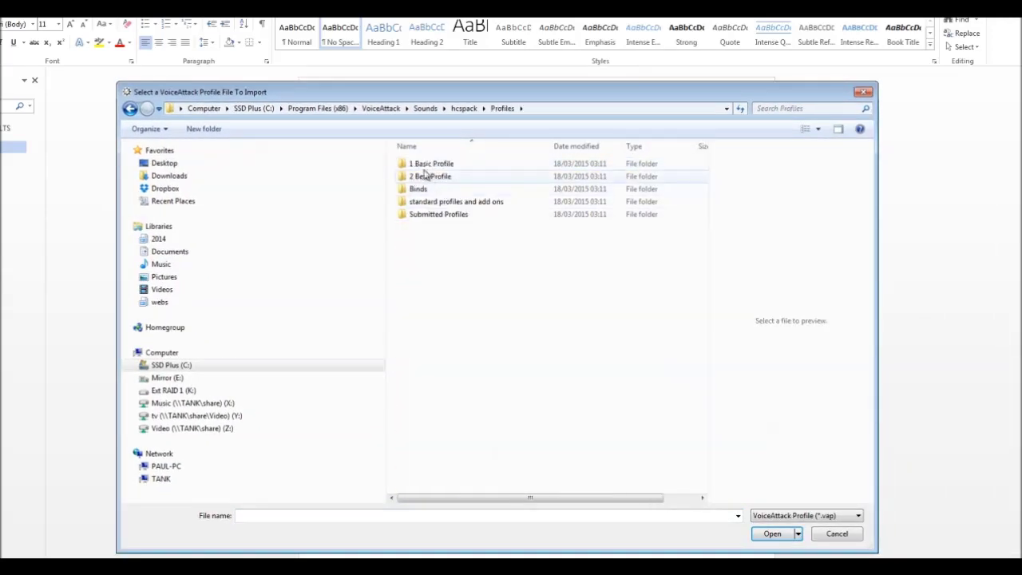
double_click(431, 164)
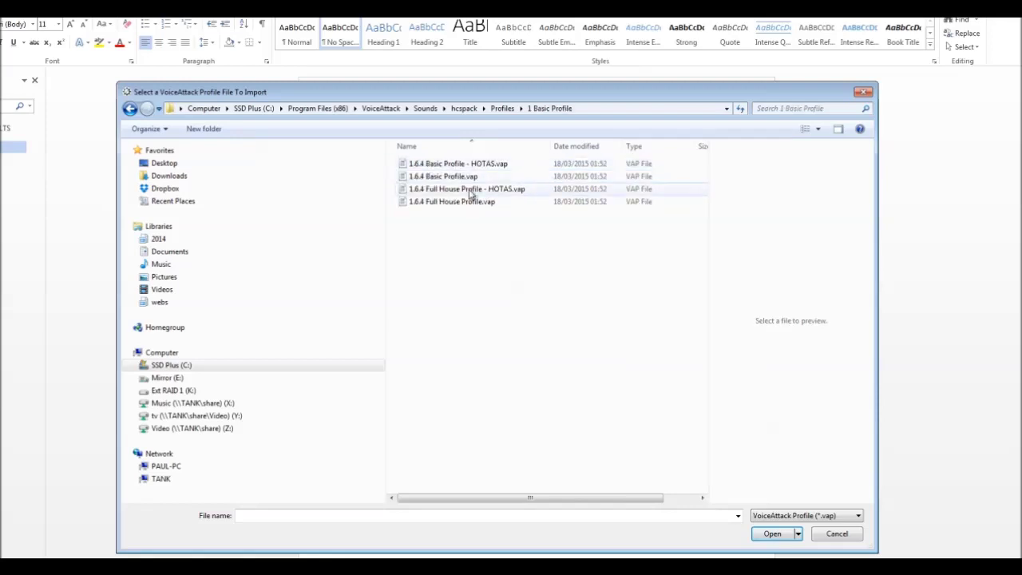
click(449, 194)
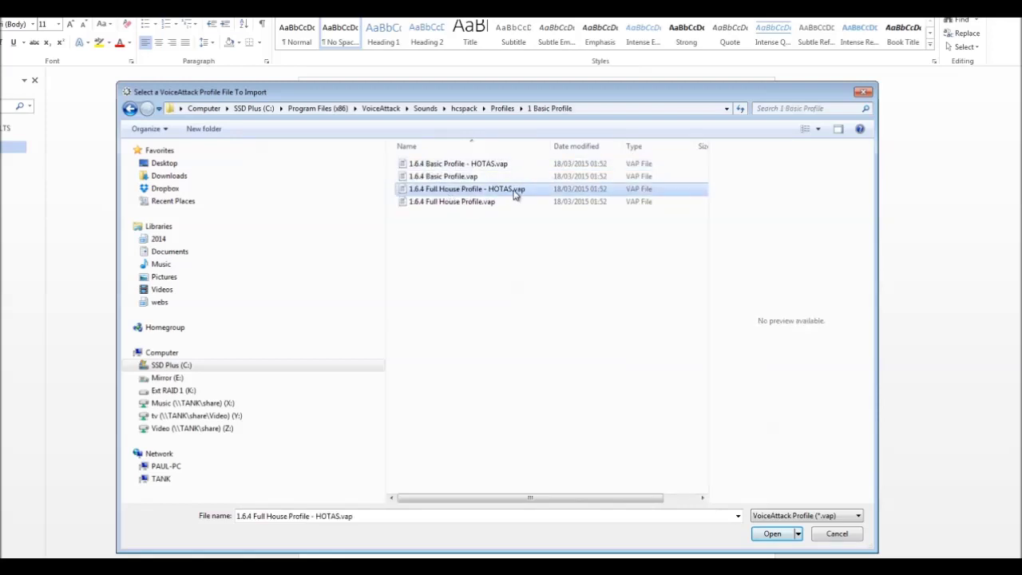
click(772, 539)
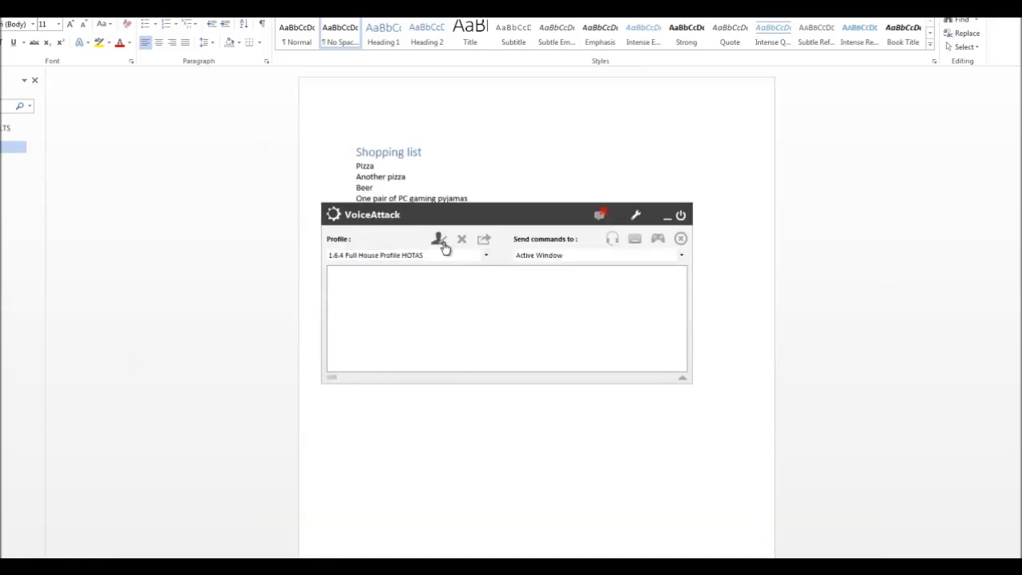
Import the Dark '1.6.4 Full House Profile - HOTAS' from hcspack-Dark > Profiles > 1 Basic Profile.
click(483, 262)
click(424, 281)
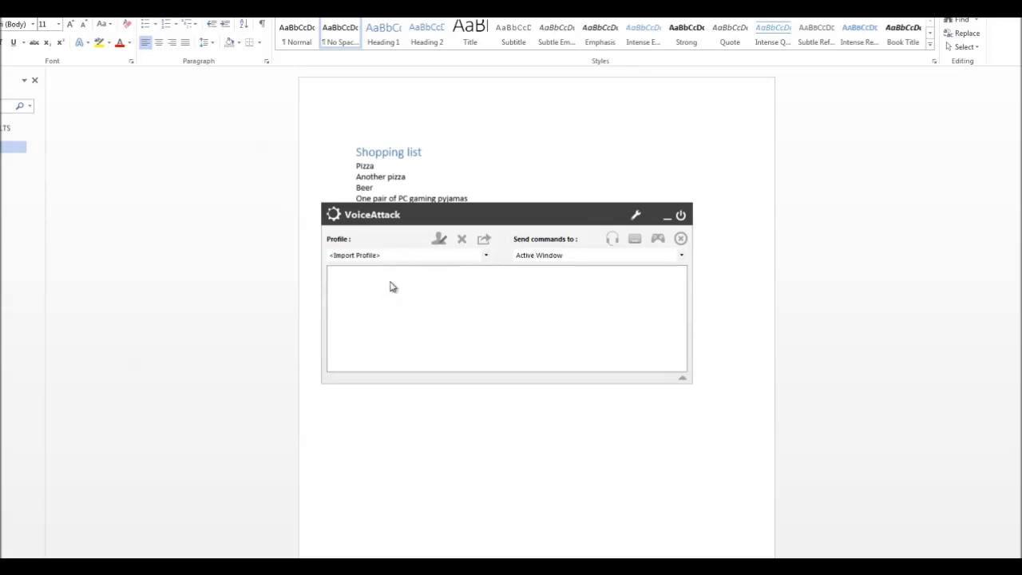
click(425, 108)
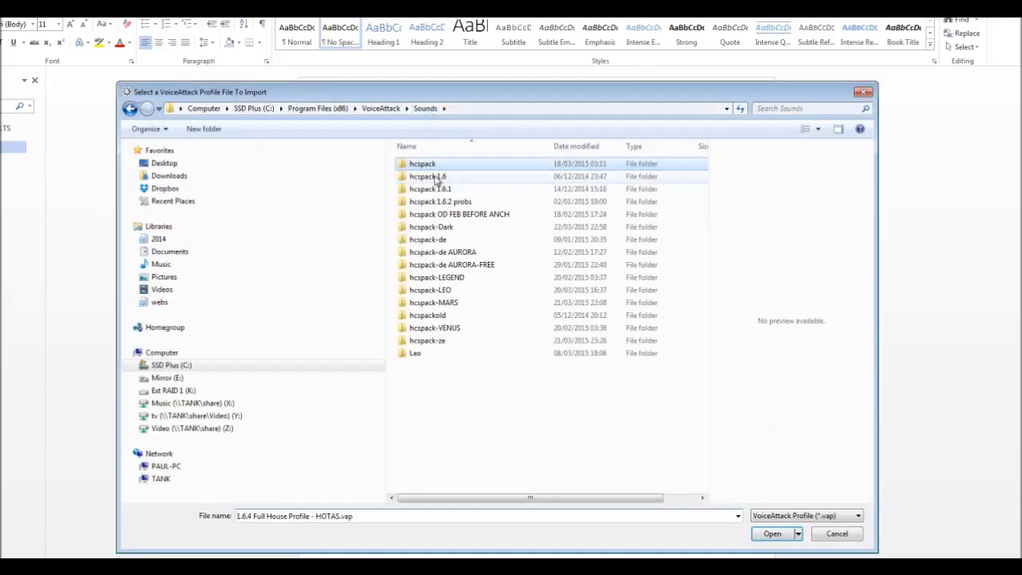
double_click(447, 227)
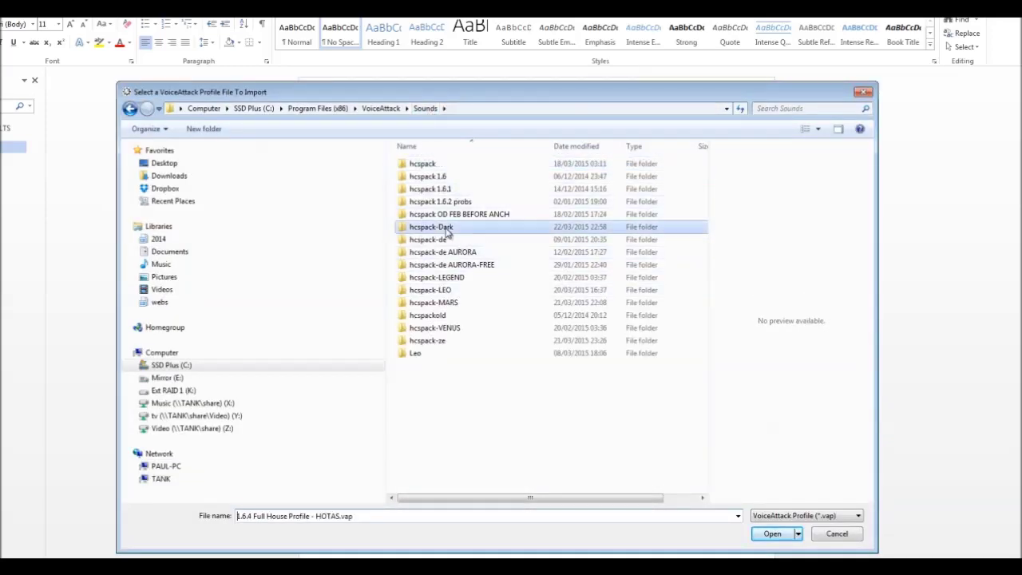
click(424, 279)
double_click(425, 280)
double_click(437, 165)
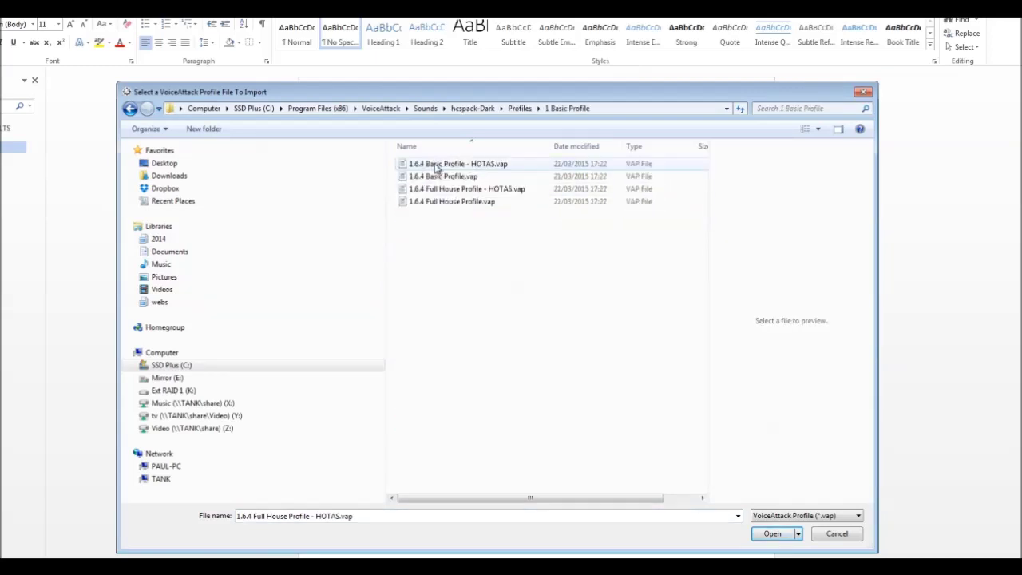
click(482, 194)
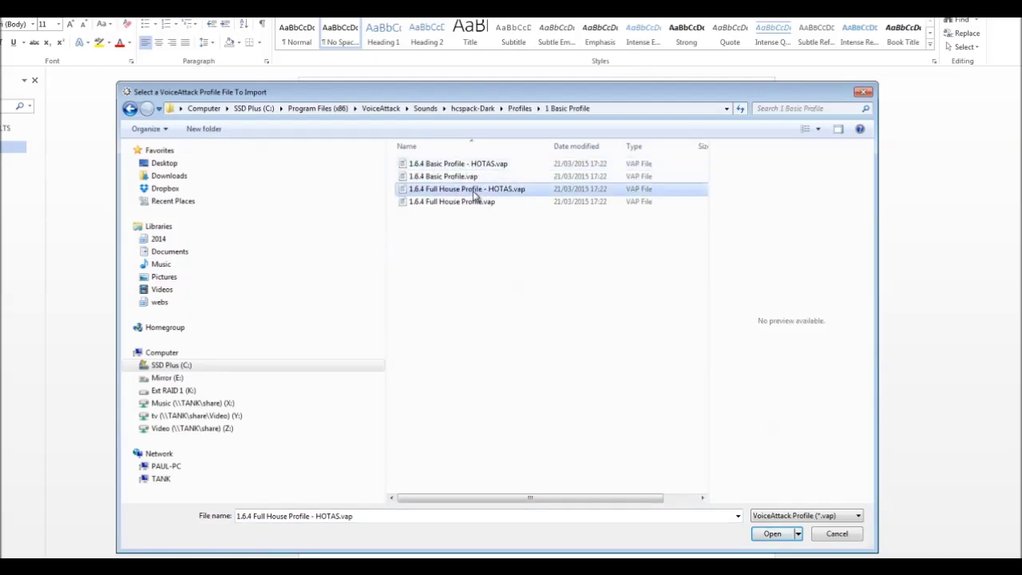
click(772, 534)
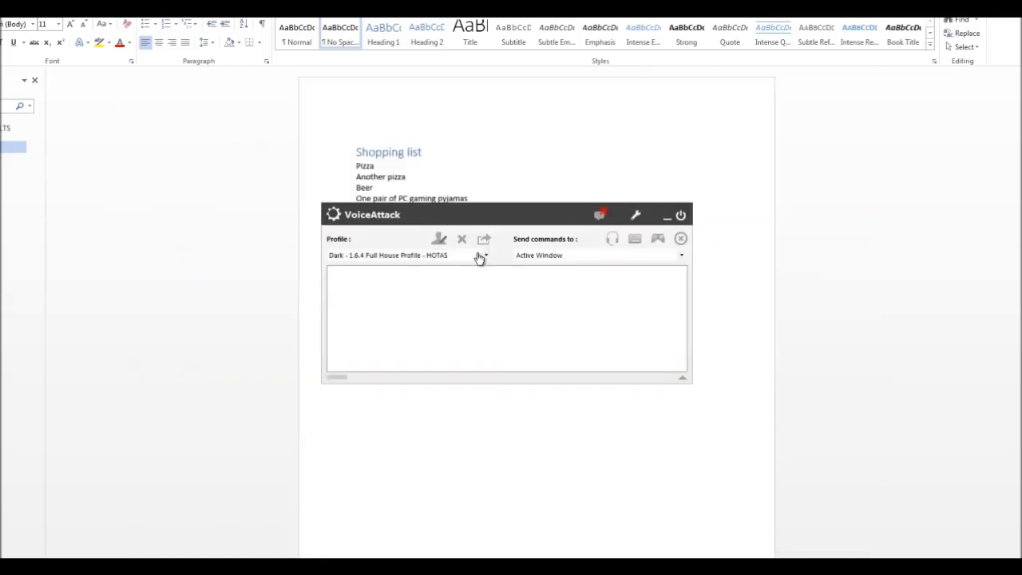
Begin creating a new profile, then cancel the Add a Profile dialog.
click(488, 257)
click(408, 298)
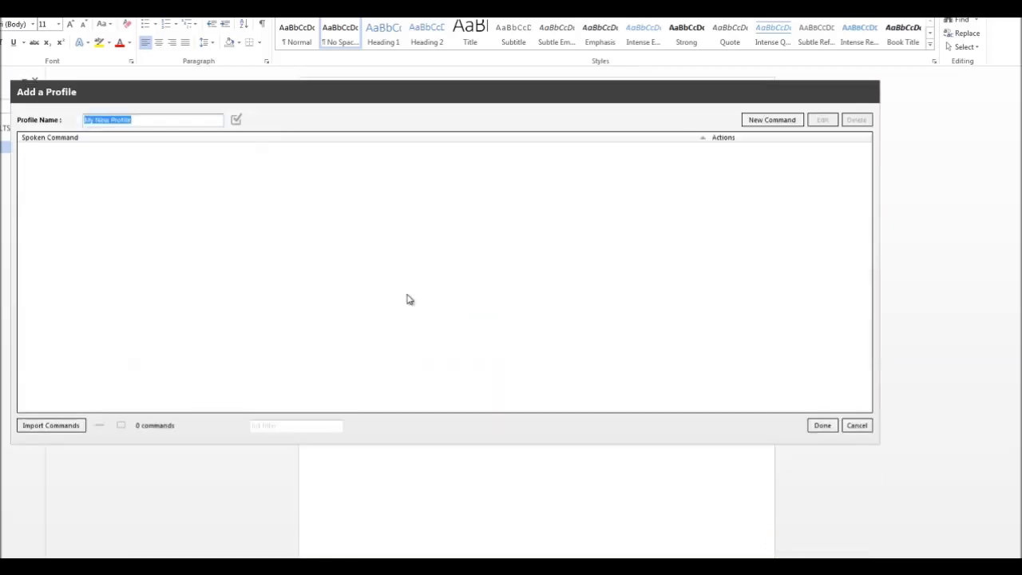
click(853, 429)
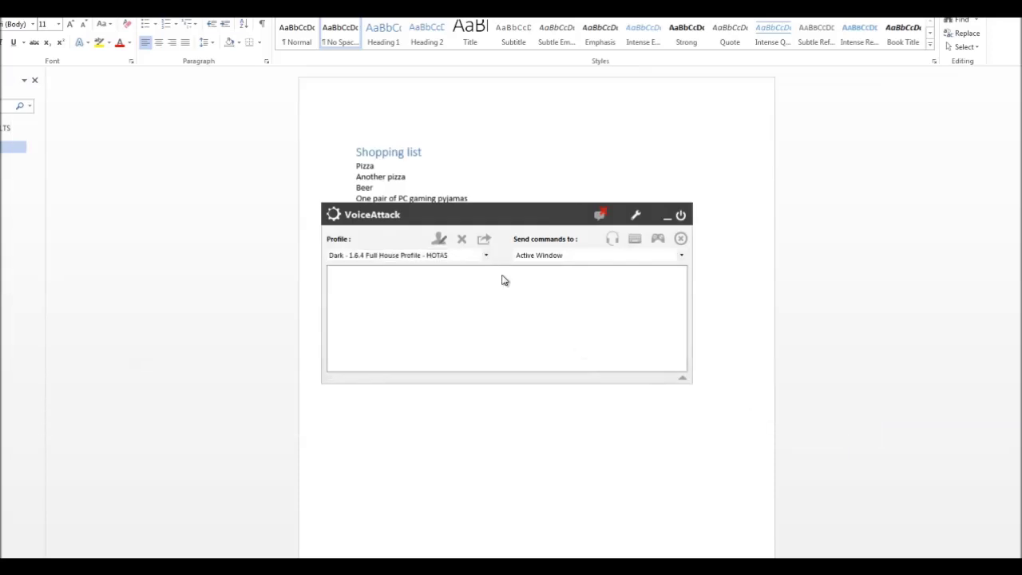
Import the 1.6.3 HOTAS profile from hcspack-LEGEND > Profiles > 1 Basic Profile.
click(487, 258)
click(426, 295)
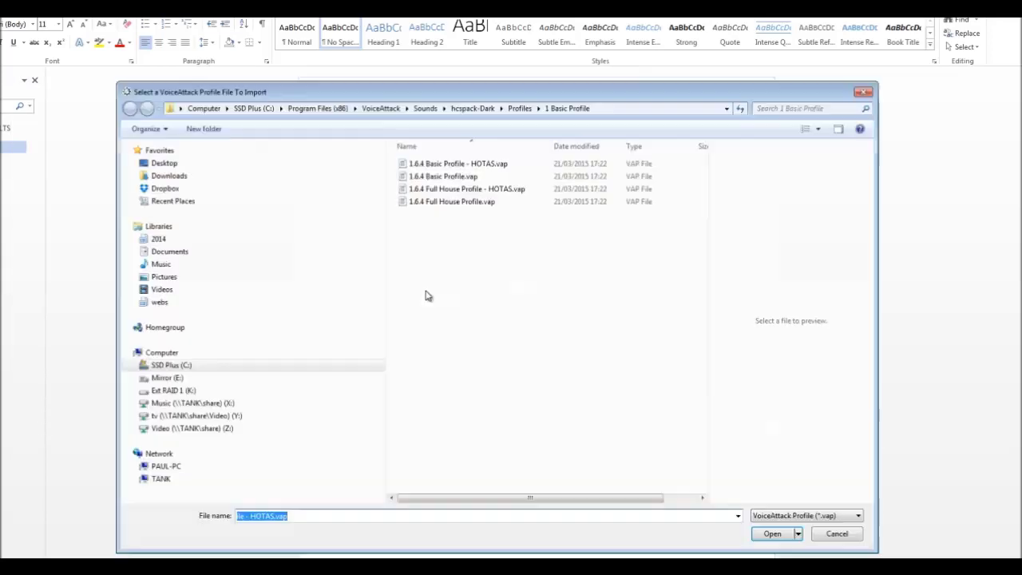
click(425, 109)
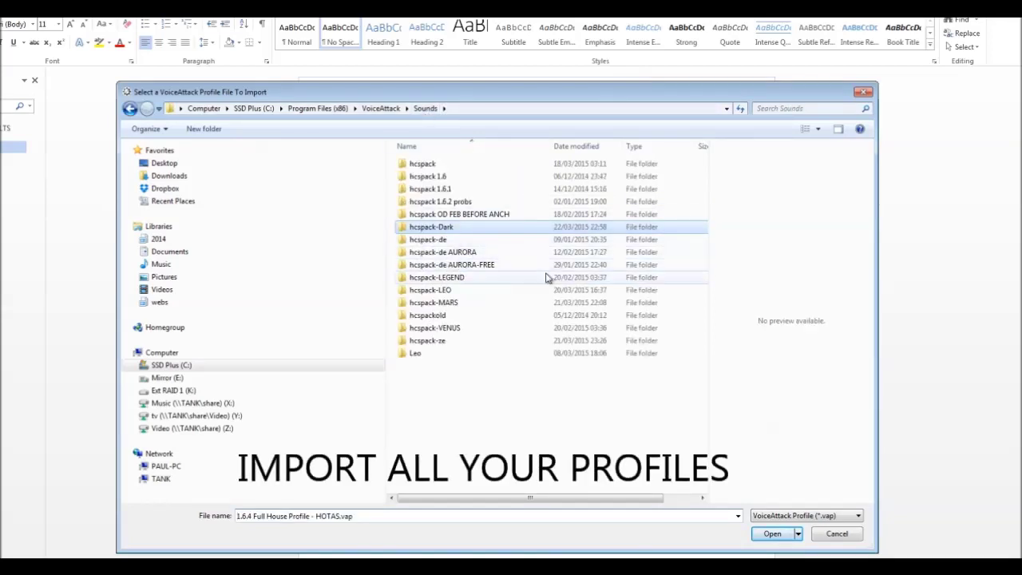
click(477, 281)
double_click(457, 281)
double_click(435, 278)
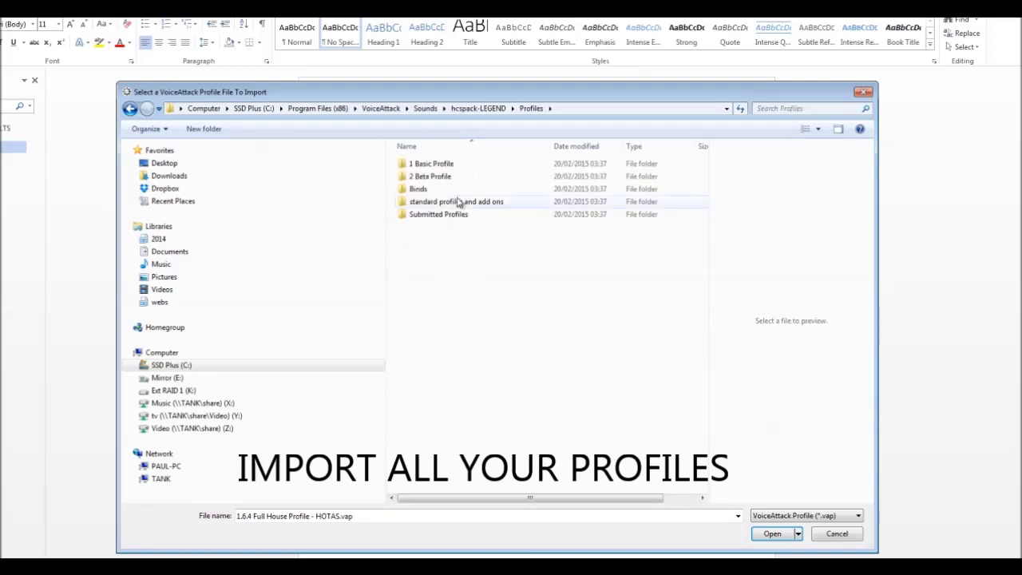
double_click(431, 164)
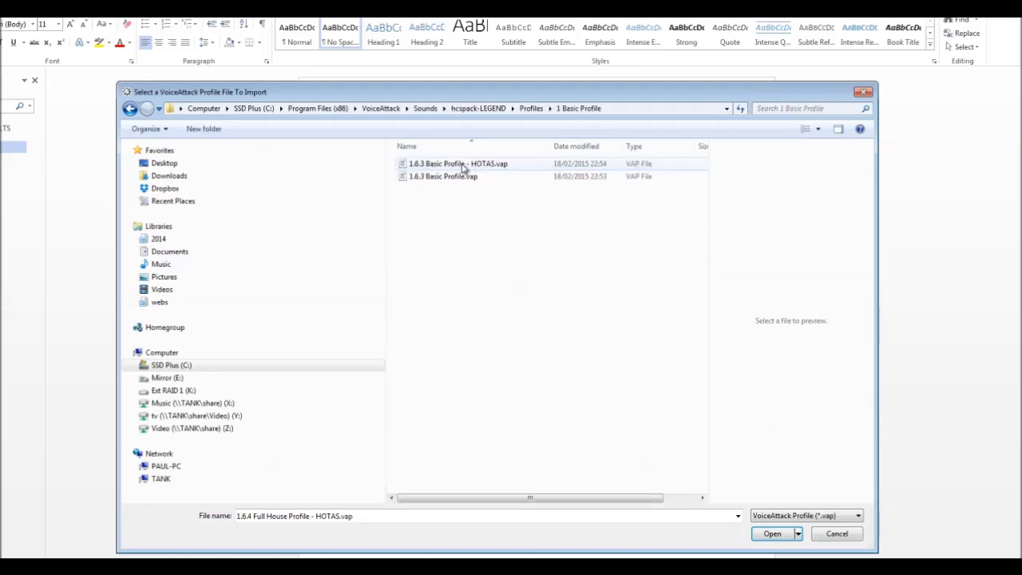
click(463, 166)
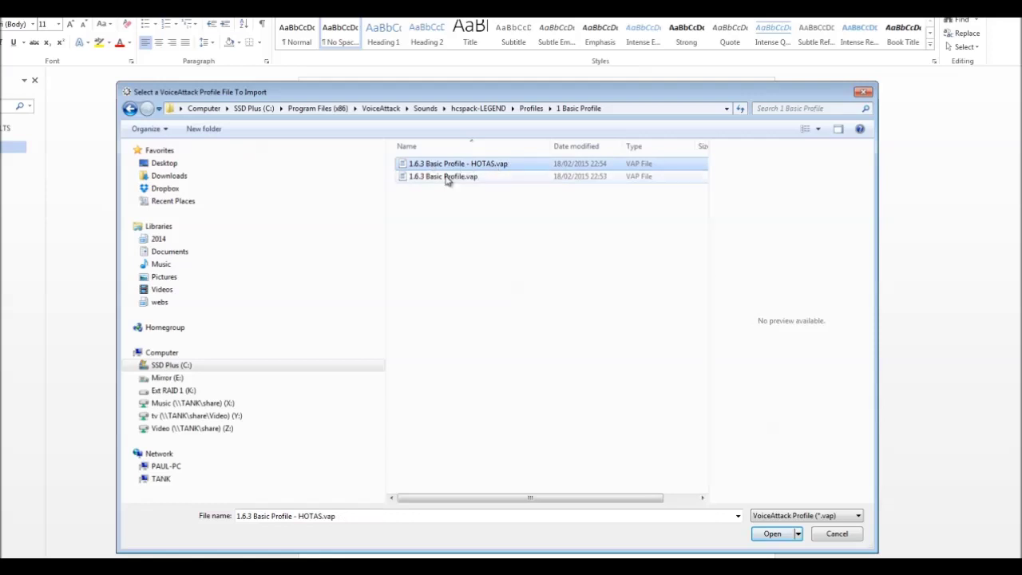
click(773, 533)
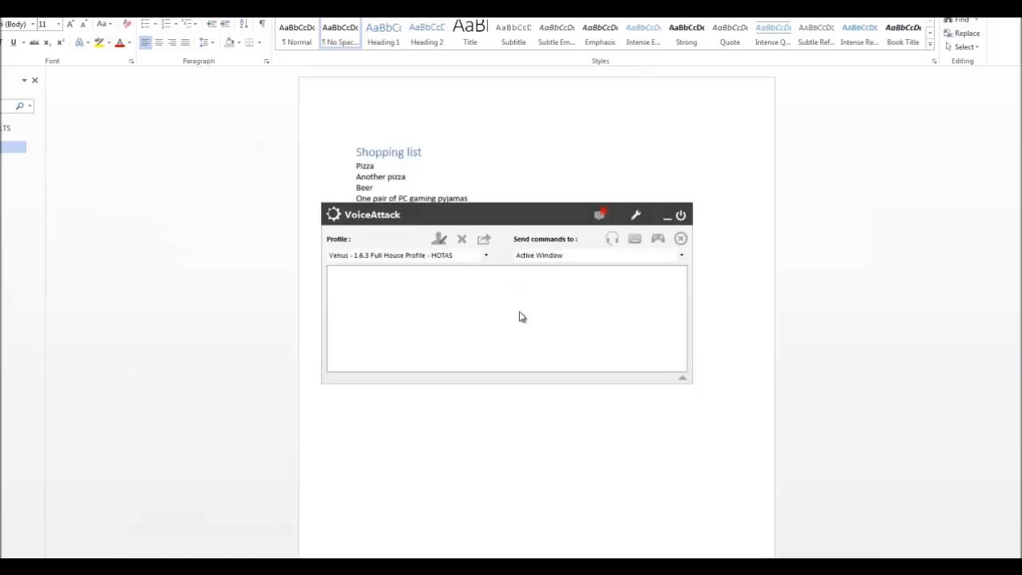
Import '1.6.4 Basic Profile - HOTAS' from hcspack-ze's 1 Basic Profile folder, then begin a new profile.
click(485, 256)
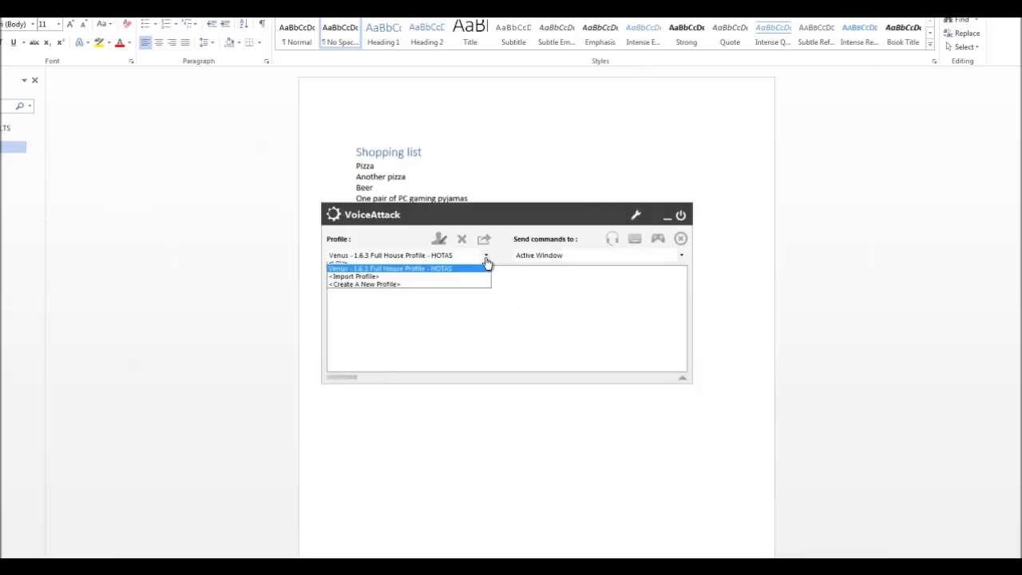
click(408, 322)
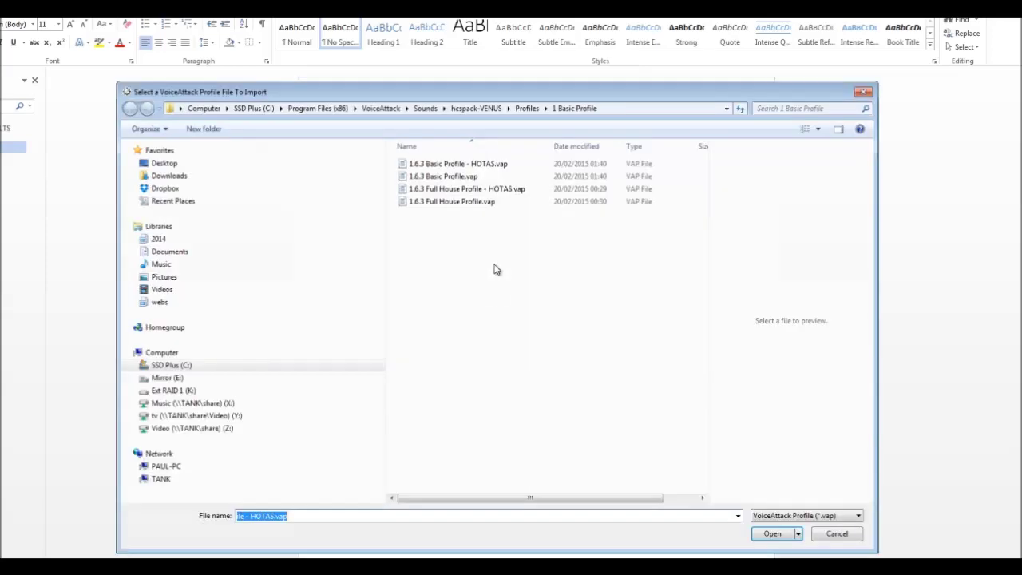
click(426, 110)
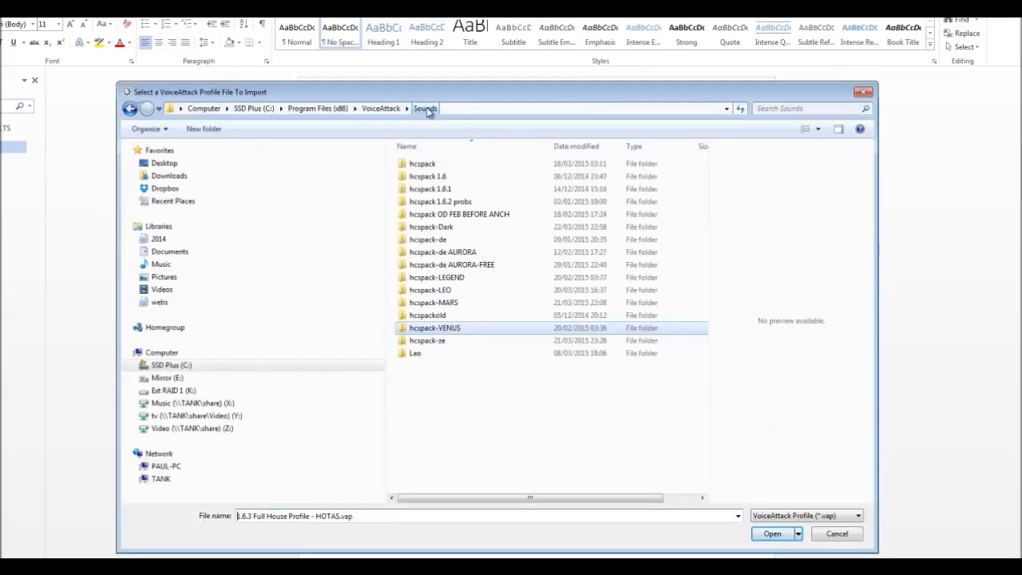
double_click(423, 341)
double_click(434, 264)
click(447, 165)
double_click(447, 166)
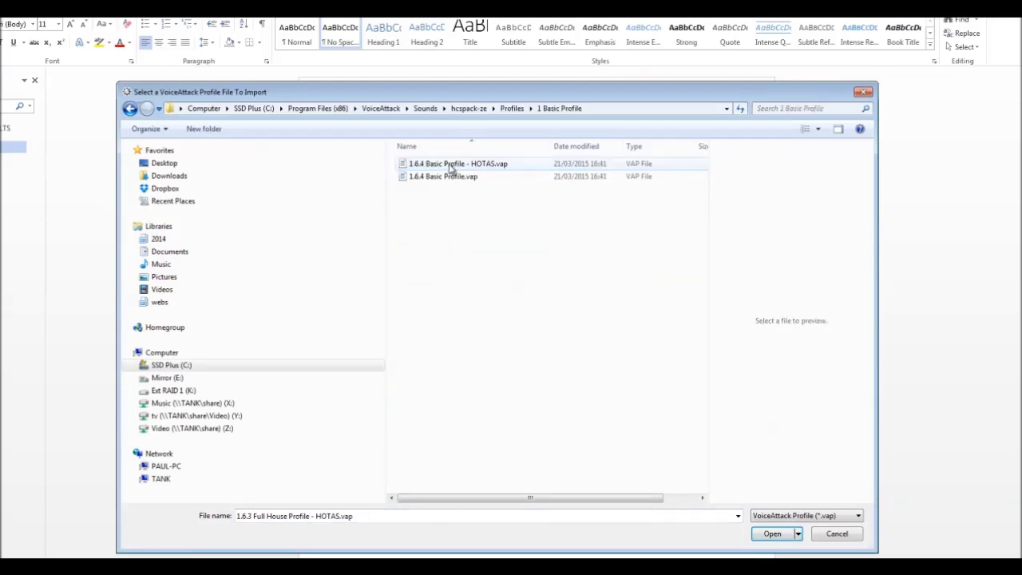
click(476, 166)
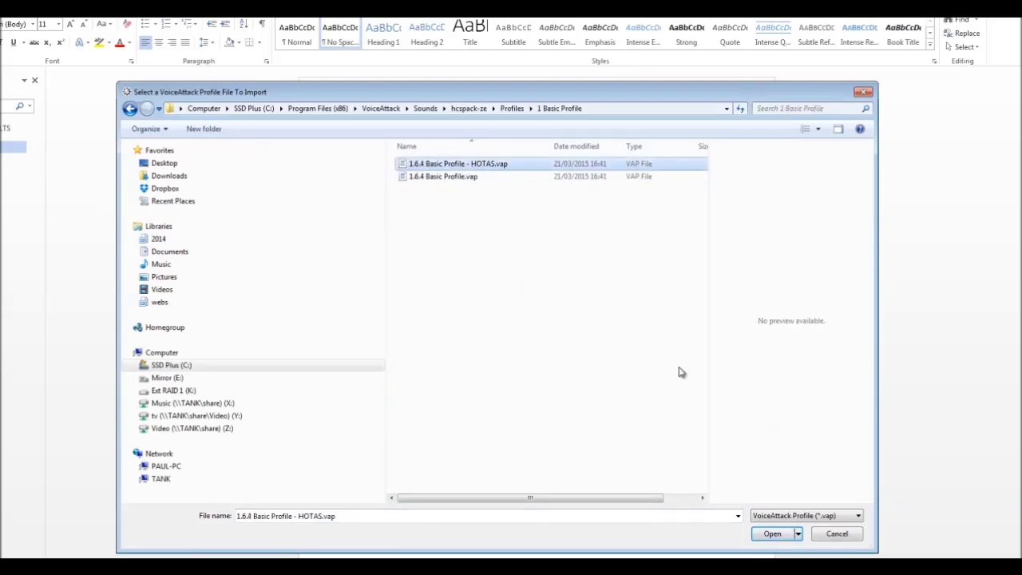
click(772, 534)
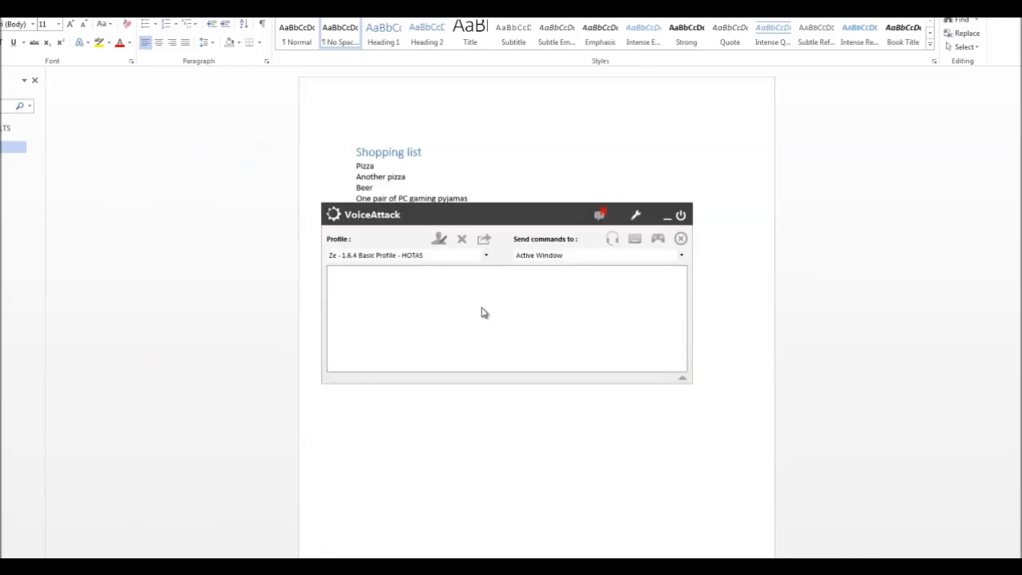
click(483, 257)
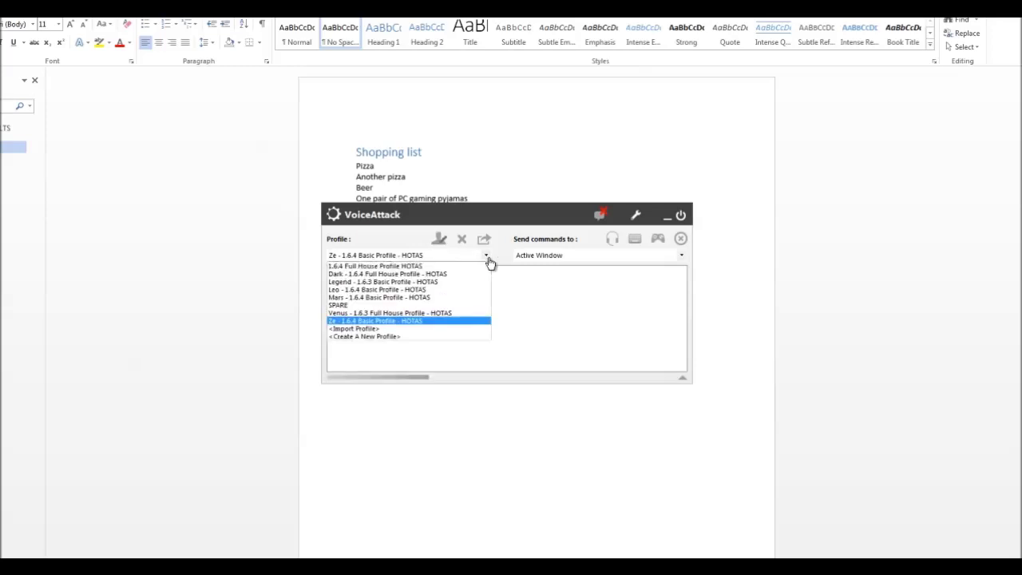
click(389, 337)
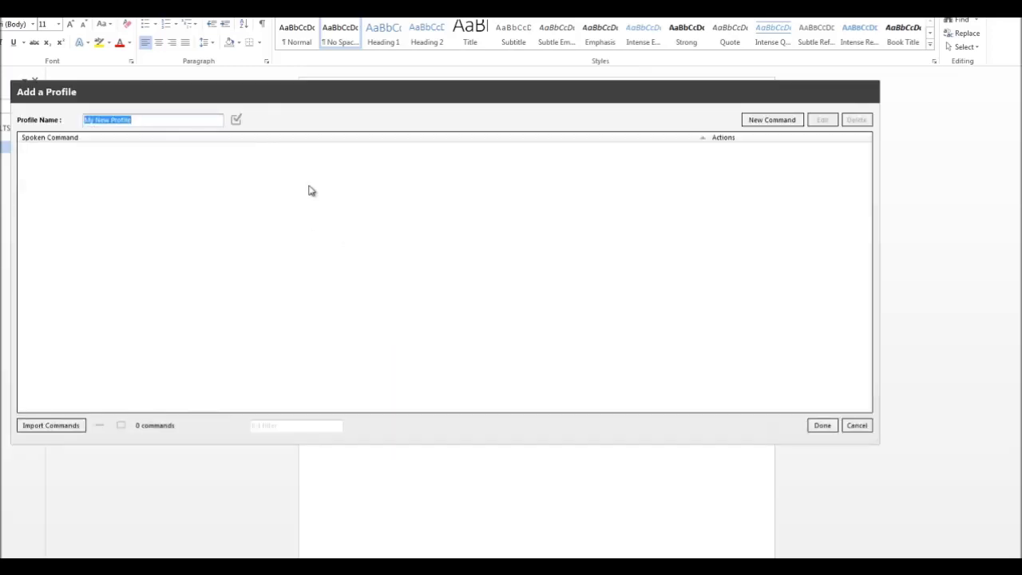
Name the new profile 'Selector' and add a command spoken as 'Astra to the bridge'.
text(Selector)
click(772, 121)
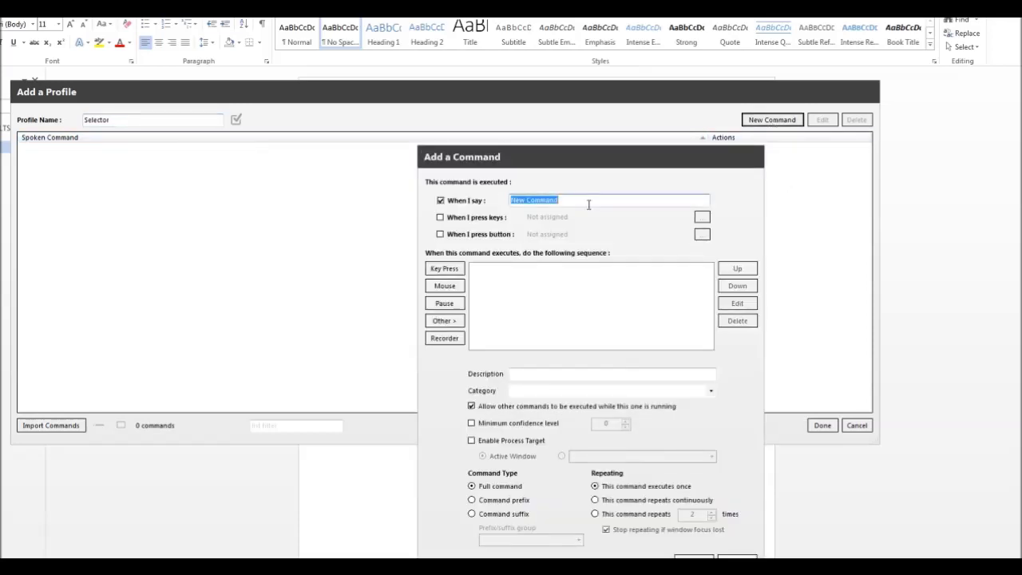
text(Ad)
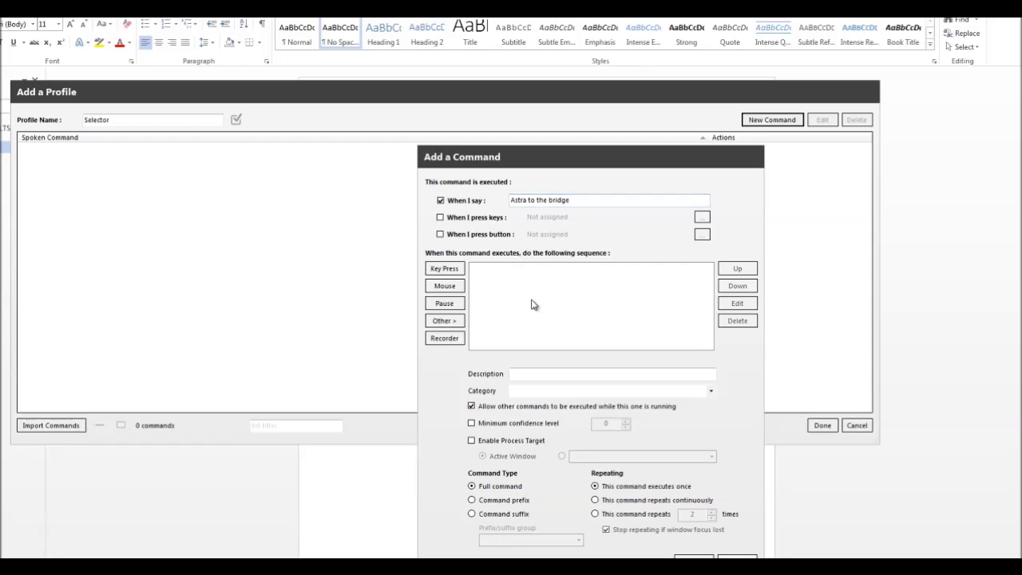
click(450, 324)
Add a Switch to Another Profile action targeting 1.6.4 Full House Profile HOTAS.
mouse_move(529, 330)
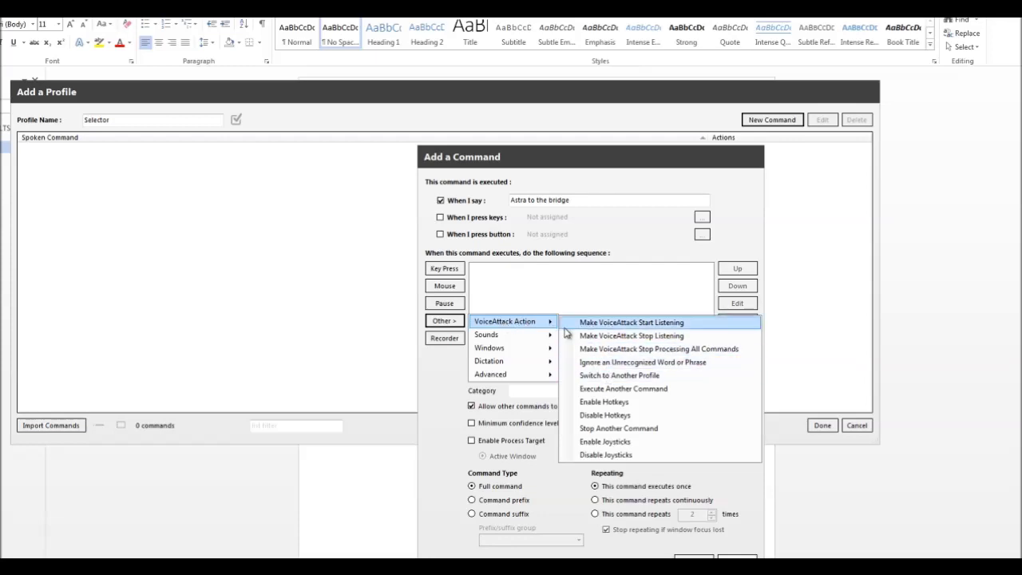
click(605, 376)
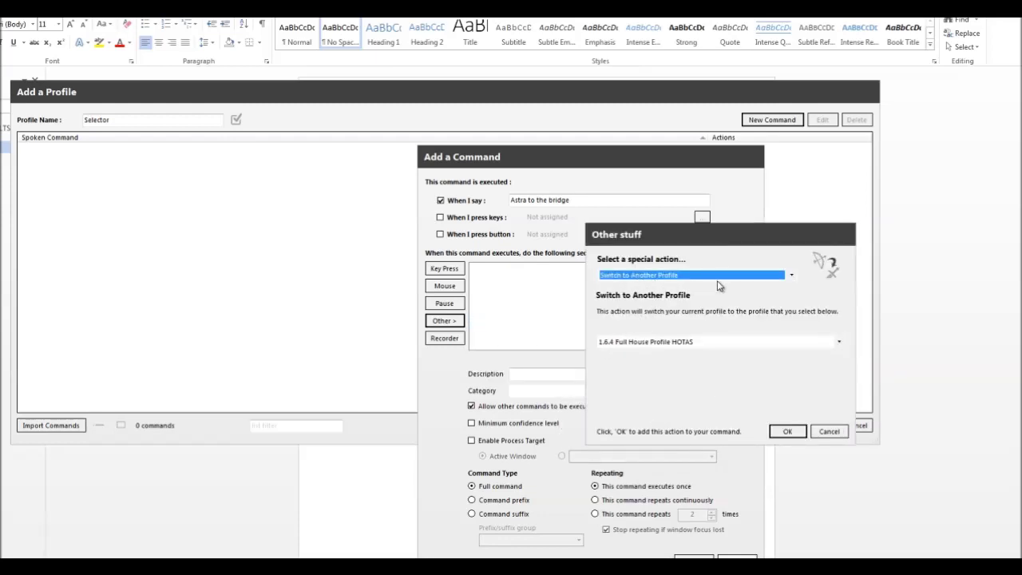
click(840, 342)
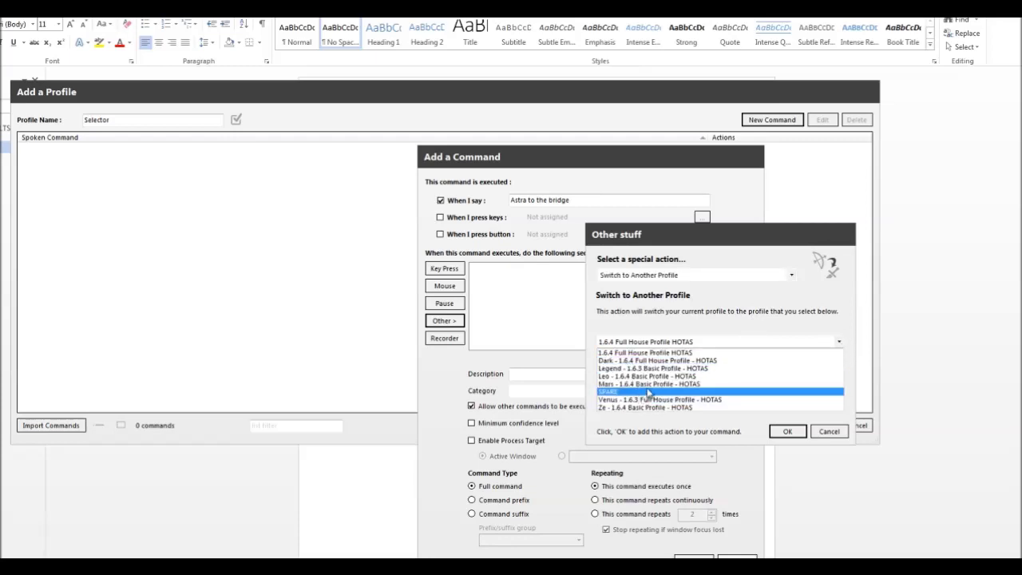
click(648, 355)
click(787, 431)
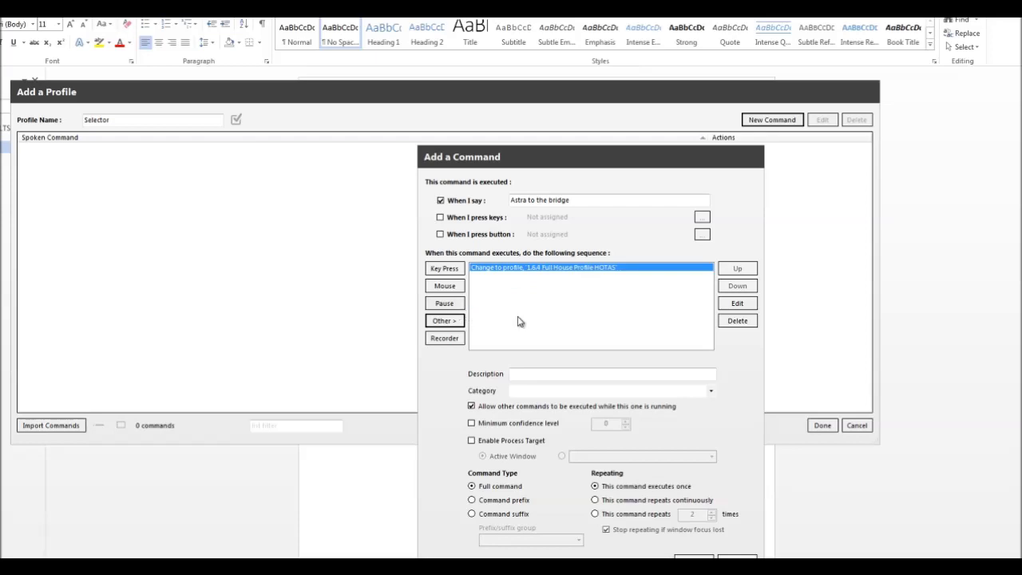
Add a Play a Sound action using I'm here 2.mp3, found by searching 'here'.
click(450, 322)
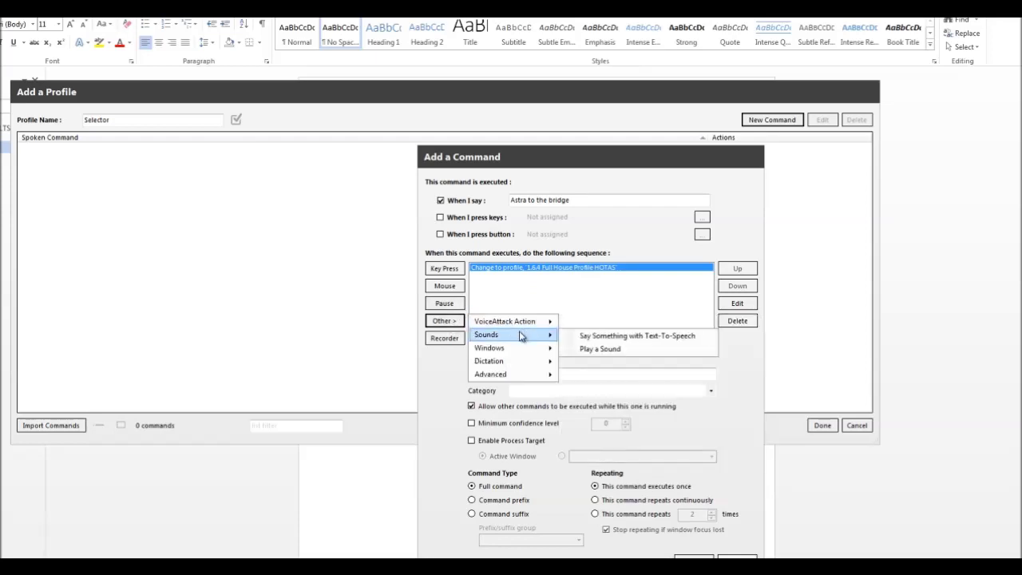
click(601, 350)
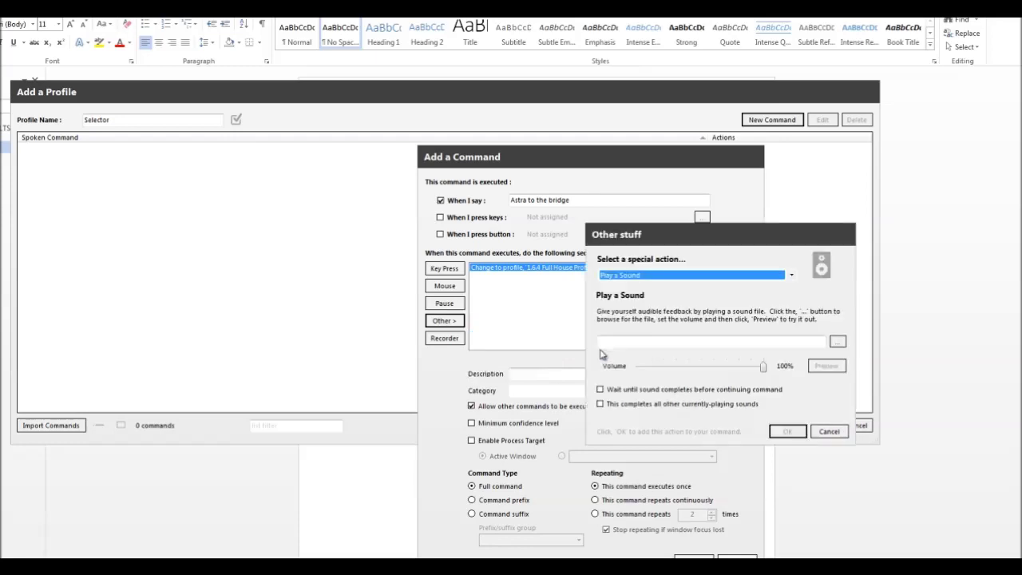
click(837, 343)
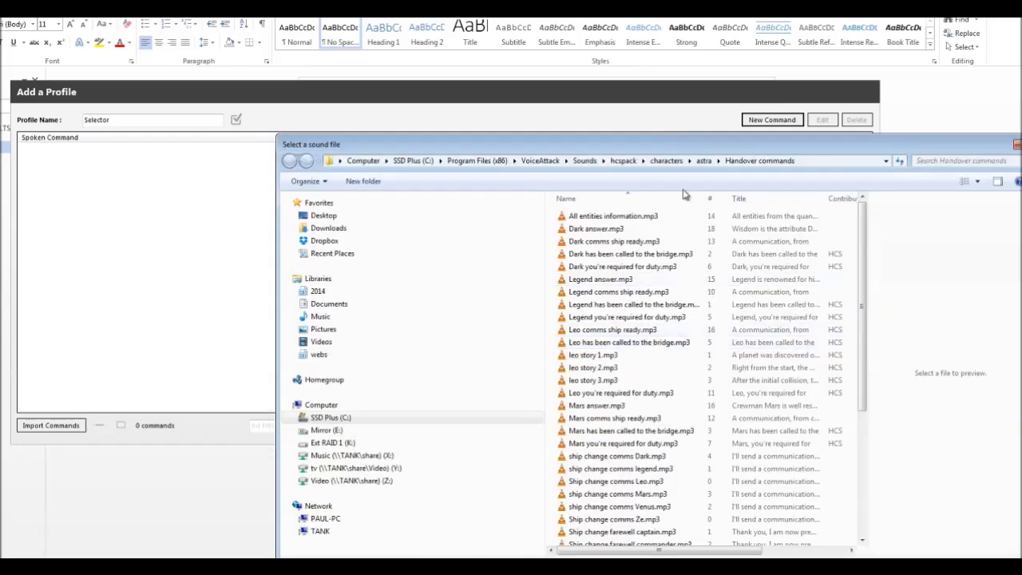
click(622, 158)
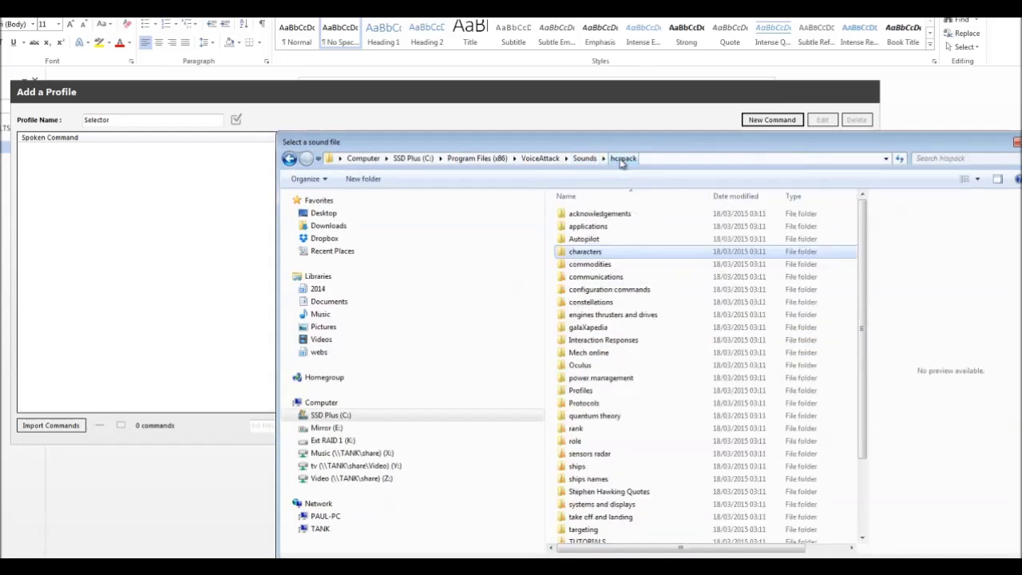
click(919, 156)
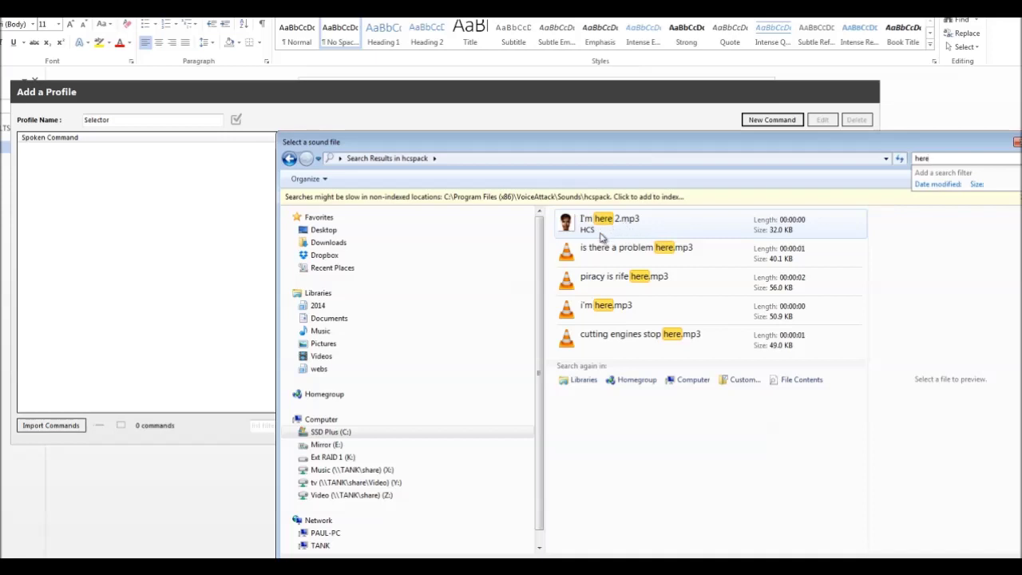
key(Return)
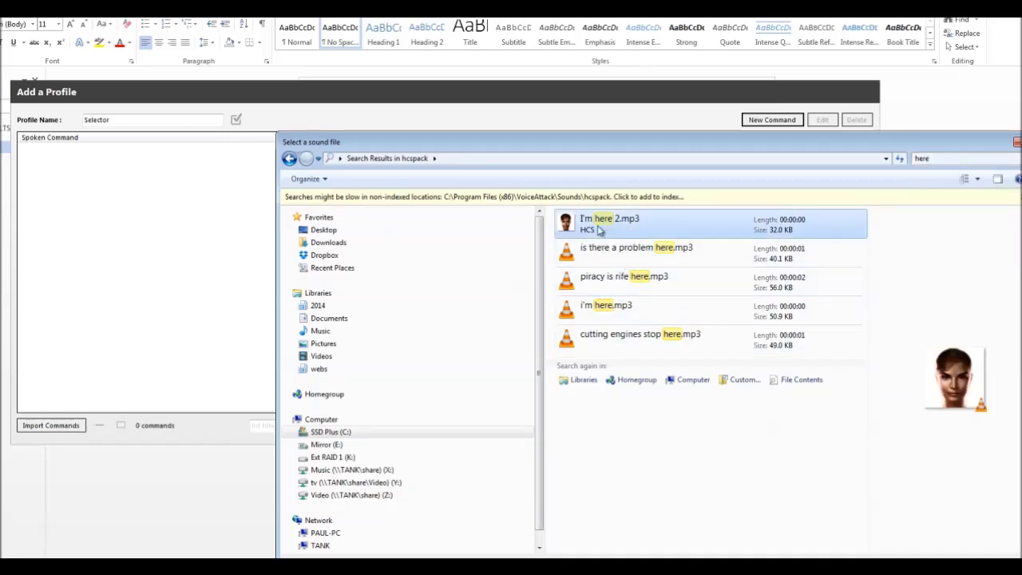
key(Return)
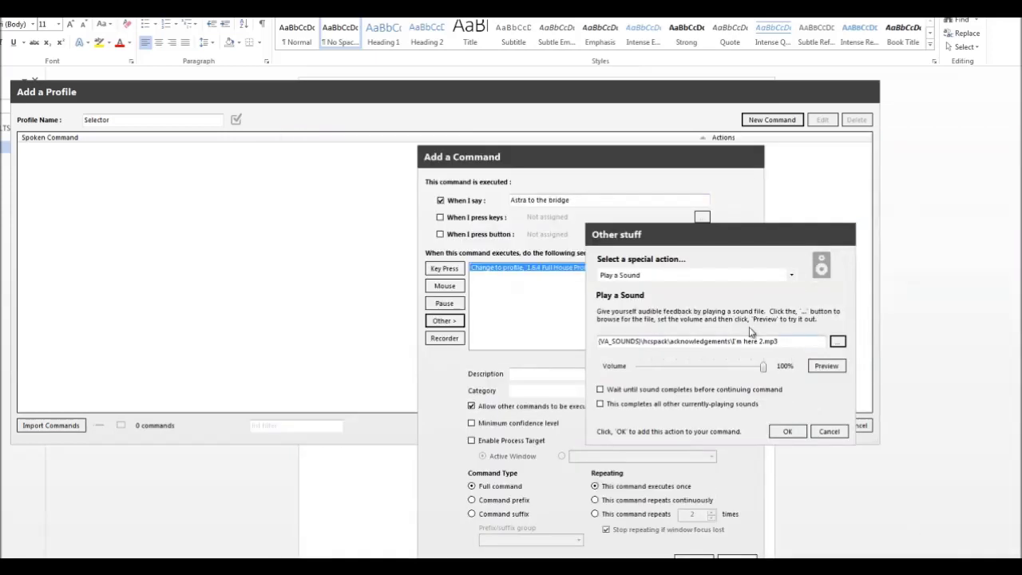
click(787, 432)
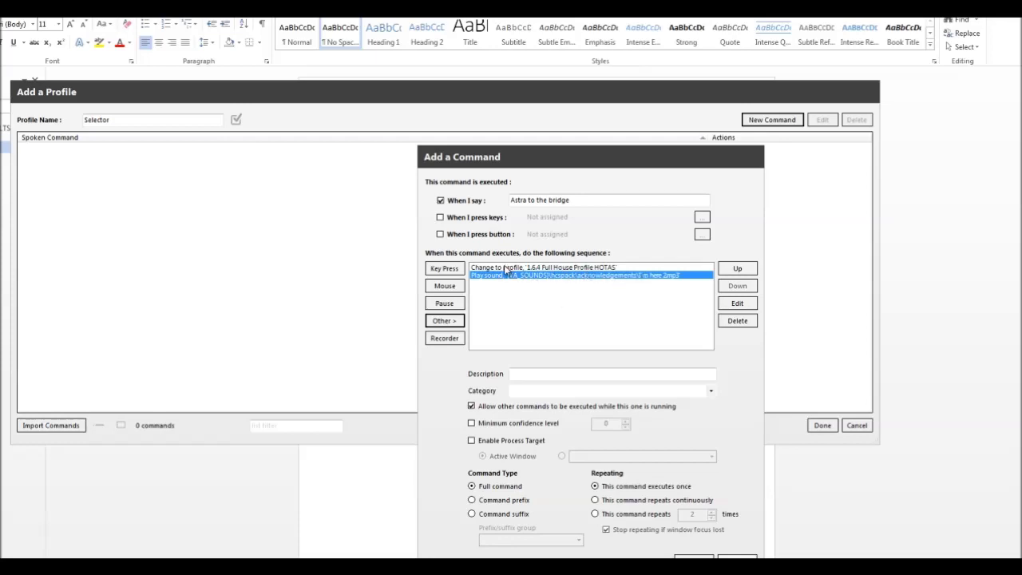
Save the 'Astra to the bridge' command into the Selector profile.
click(529, 376)
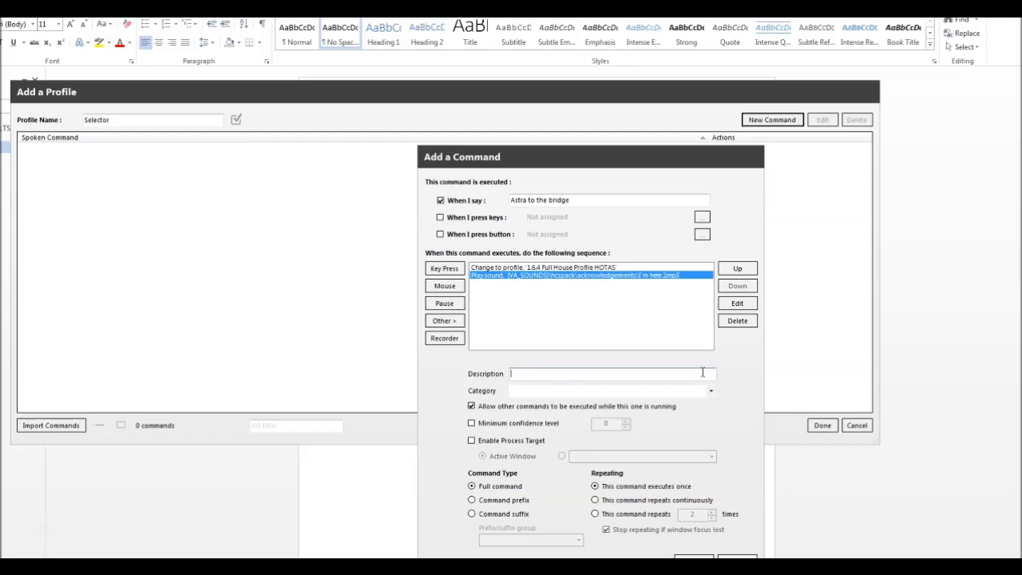
click(569, 200)
drag(509, 169, 491, 105)
click(650, 512)
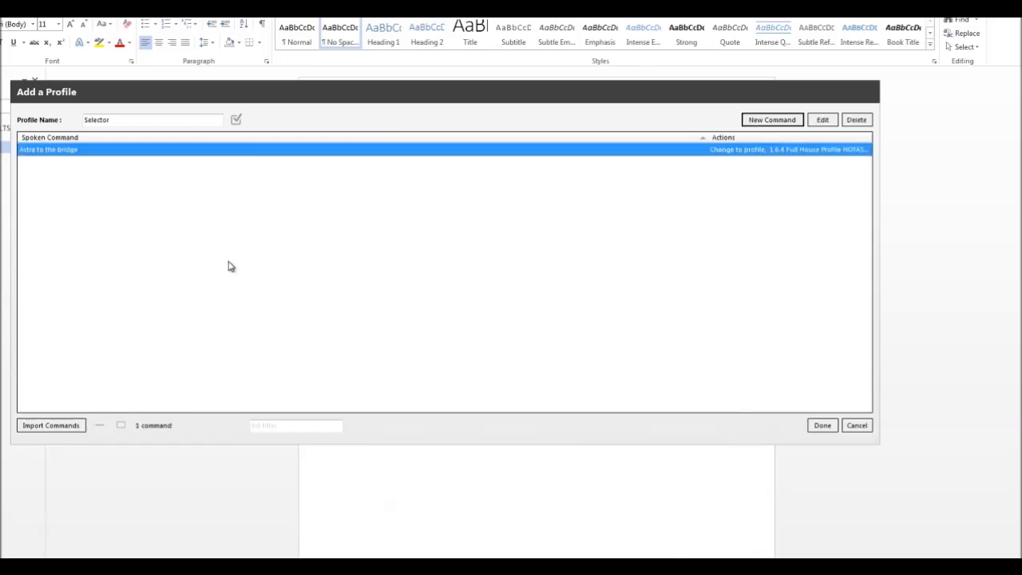
click(29, 150)
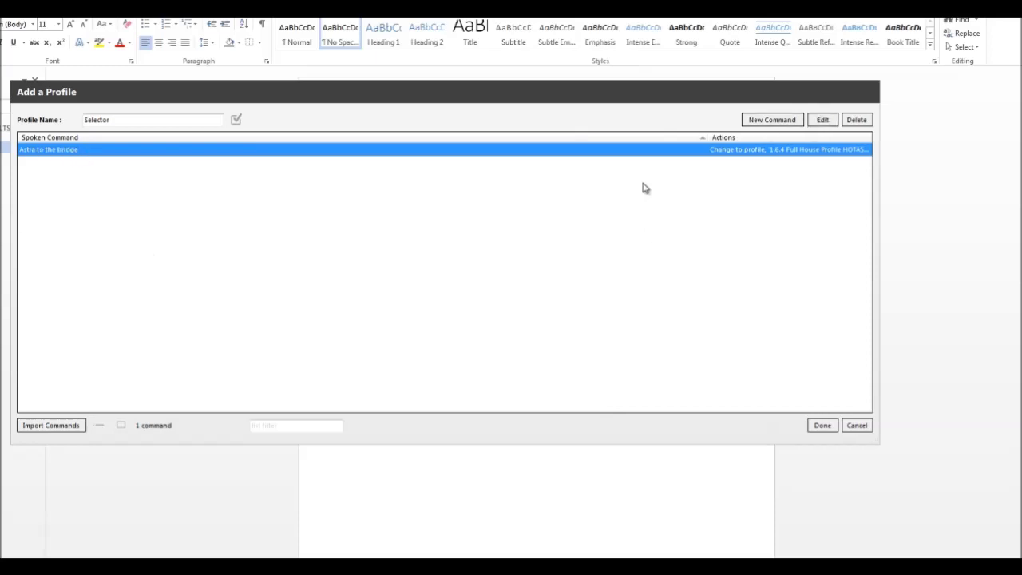
Create 'Dark to the bridge', switching to the 'Dark - 1.6.4 Full House Profile - HOTAS' profile.
click(765, 121)
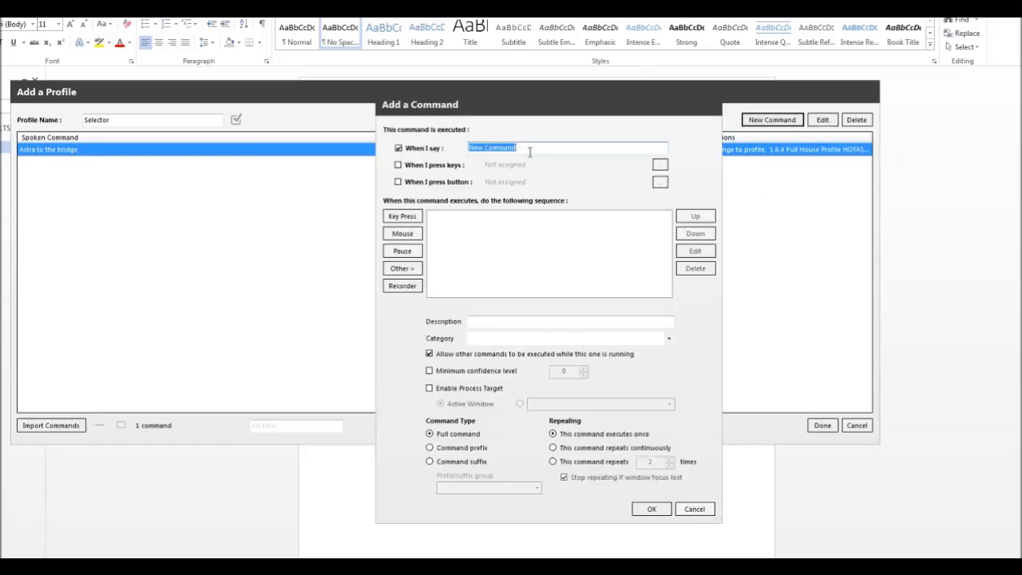
text(D)
click(403, 269)
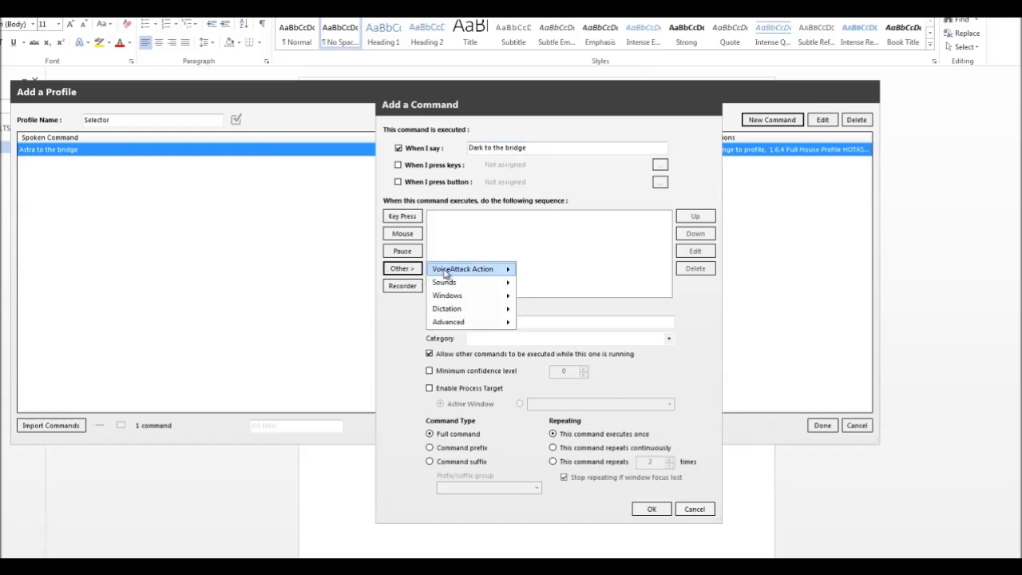
mouse_move(445, 272)
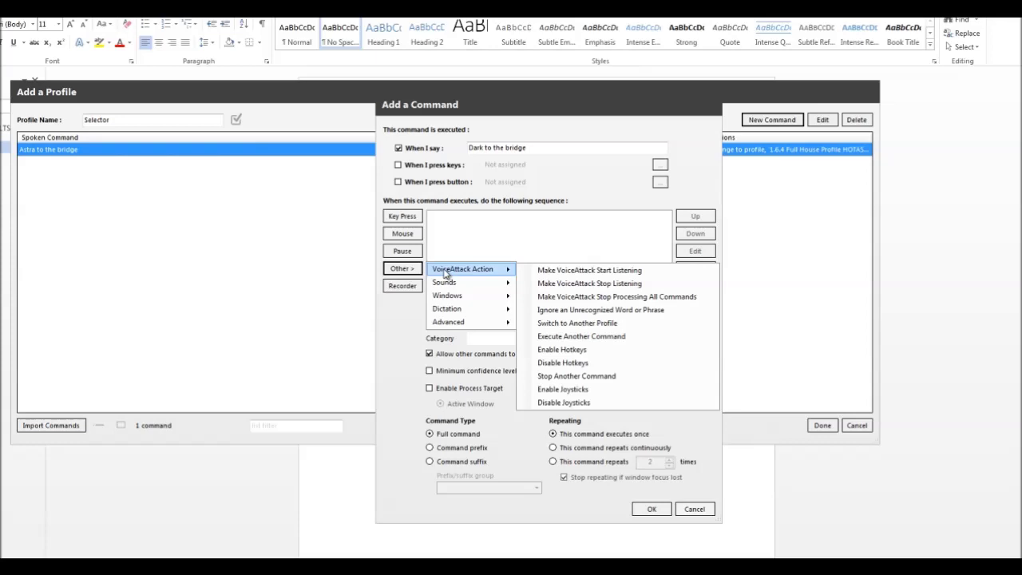
click(607, 322)
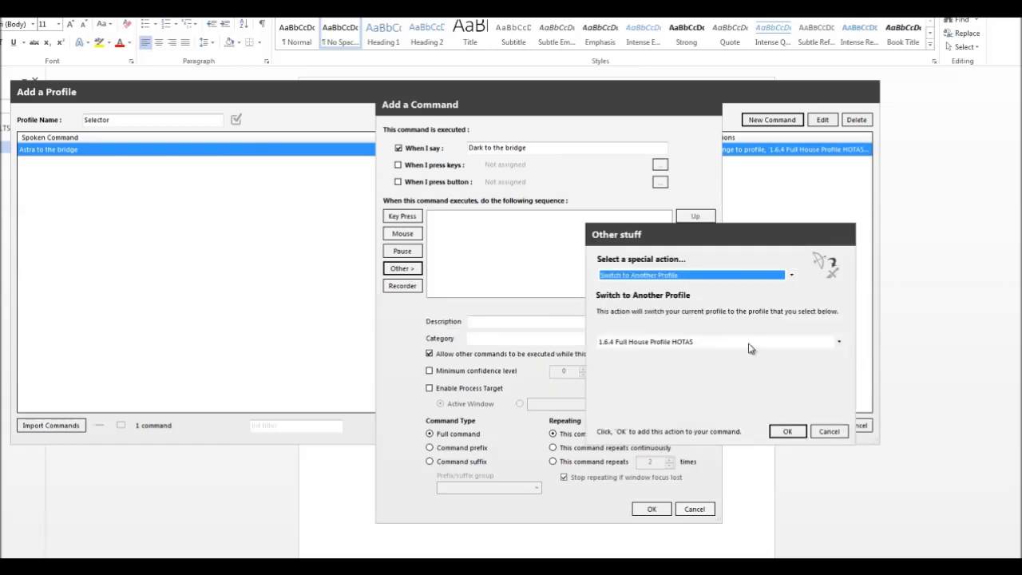
click(751, 344)
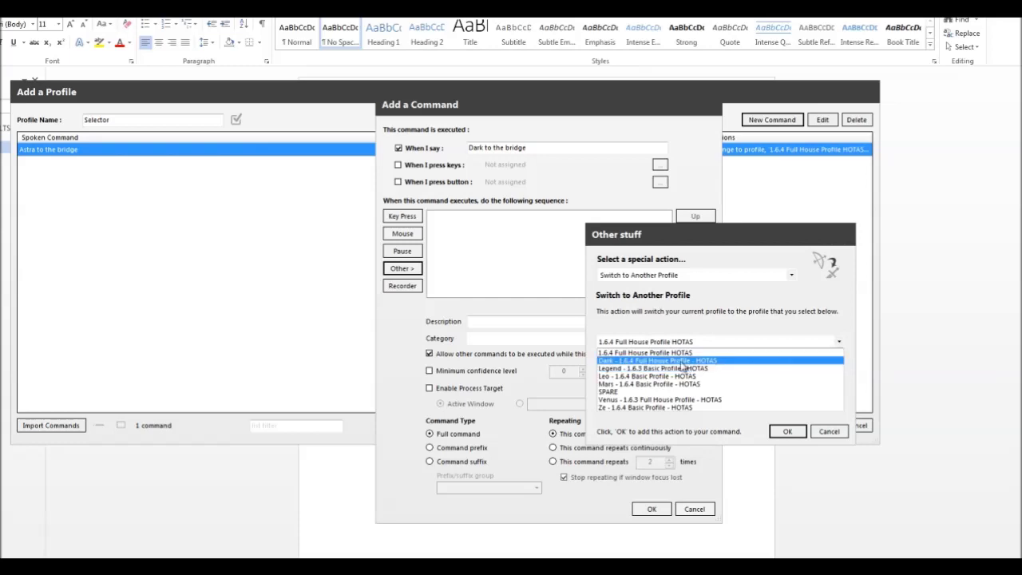
click(653, 363)
click(788, 431)
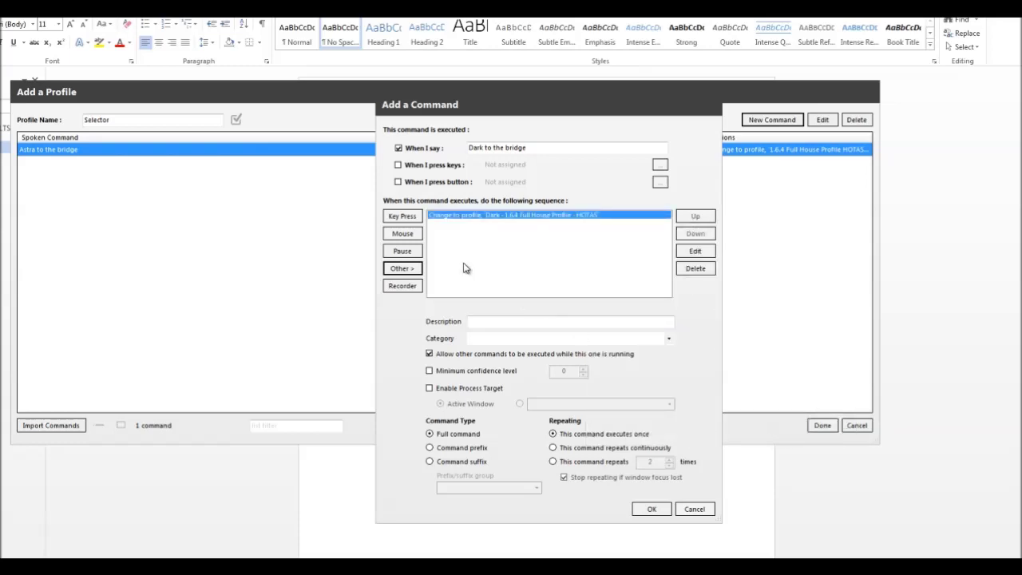
click(404, 270)
Pick I'm here 2.wav from the hcspack-Dark sounds as the Dark command's sound.
mouse_move(491, 284)
click(558, 296)
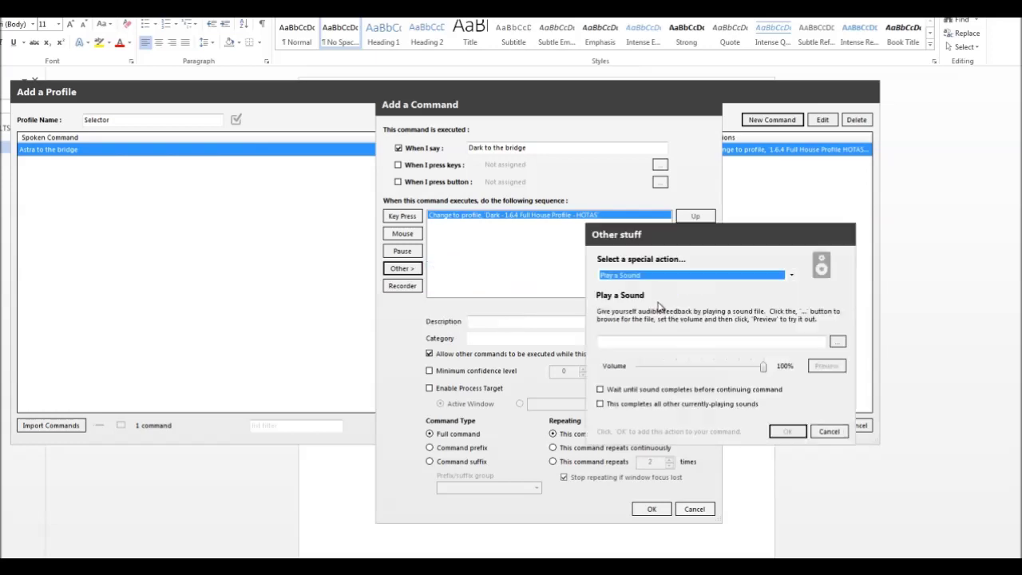
click(837, 341)
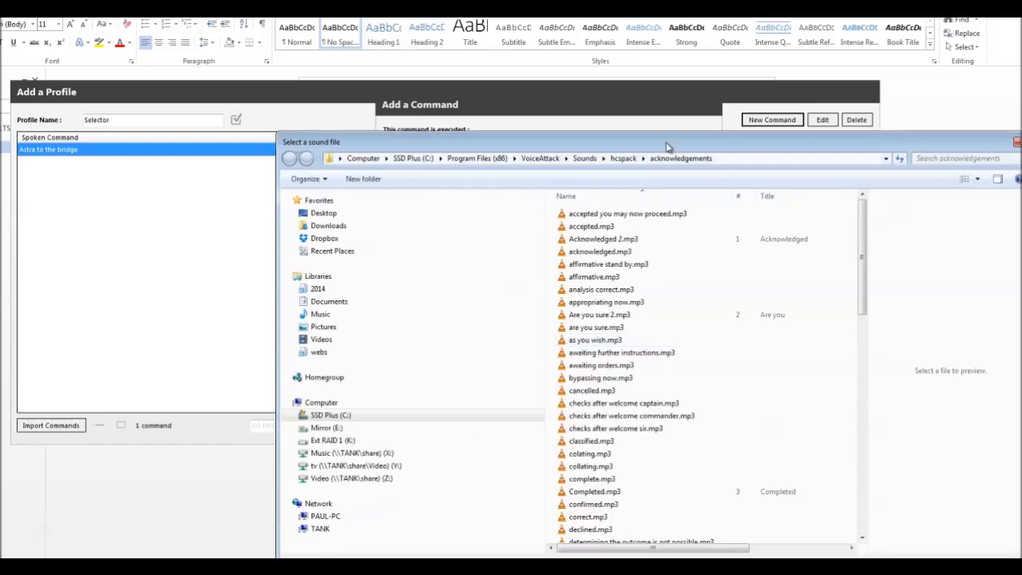
click(585, 158)
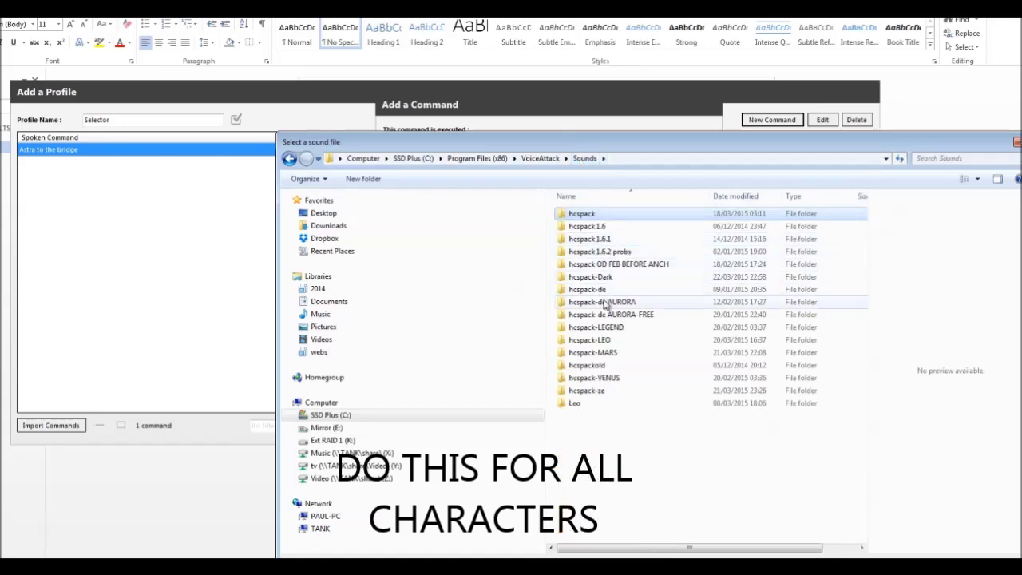
double_click(591, 276)
click(921, 159)
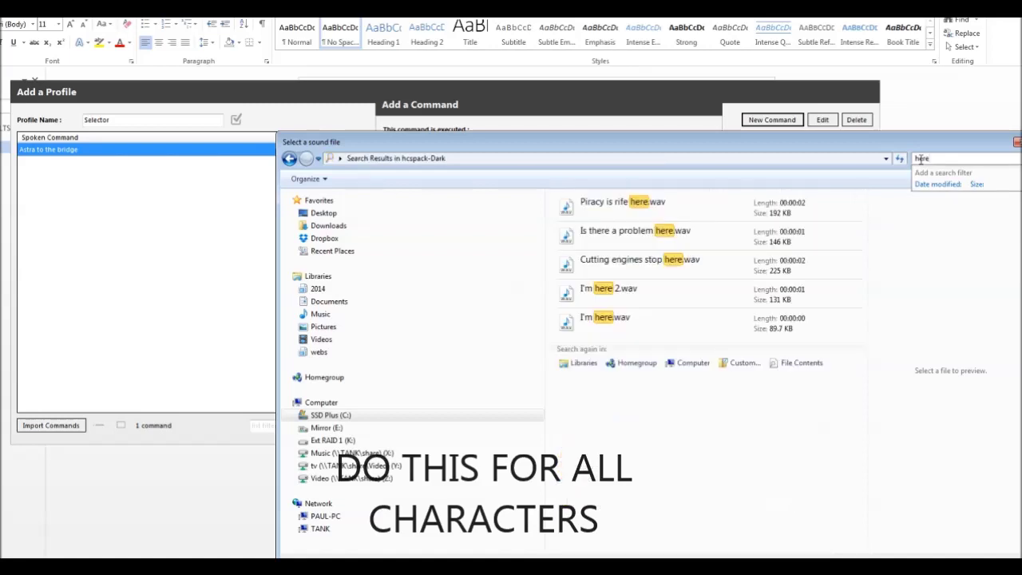
click(607, 317)
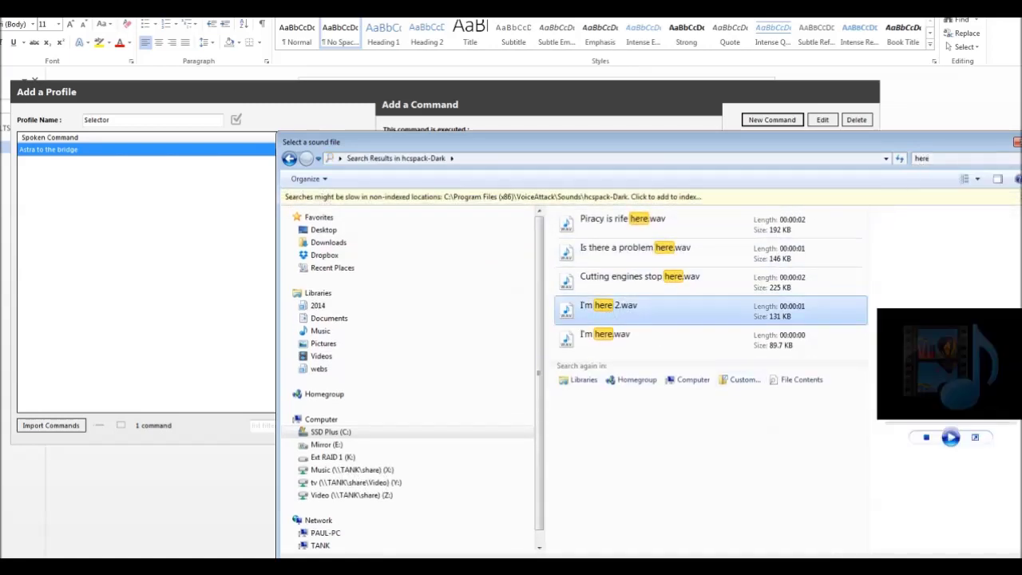
double_click(606, 317)
Add the sound action, save 'Dark to the bridge', and save the Selector profile.
click(787, 432)
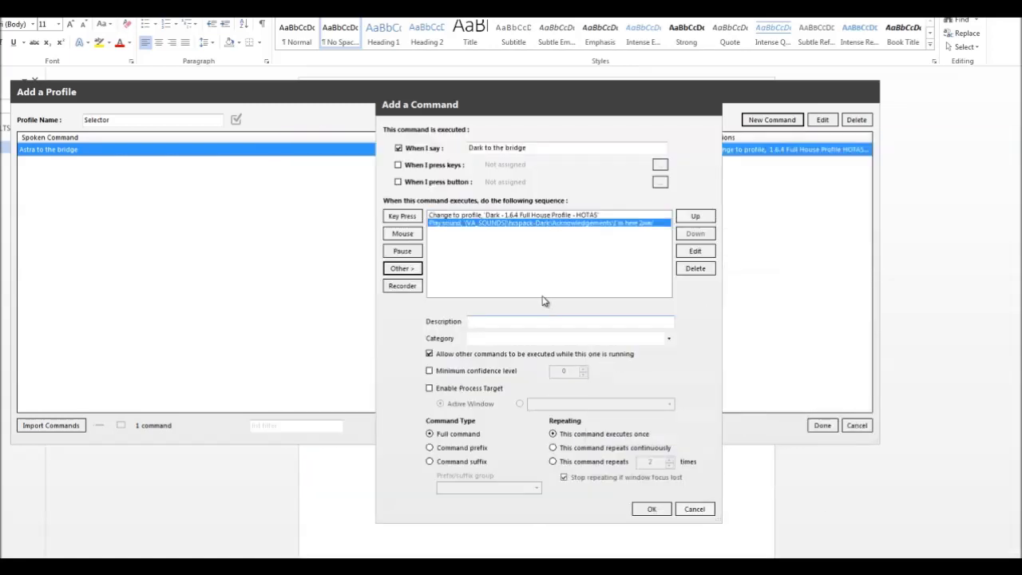
click(652, 511)
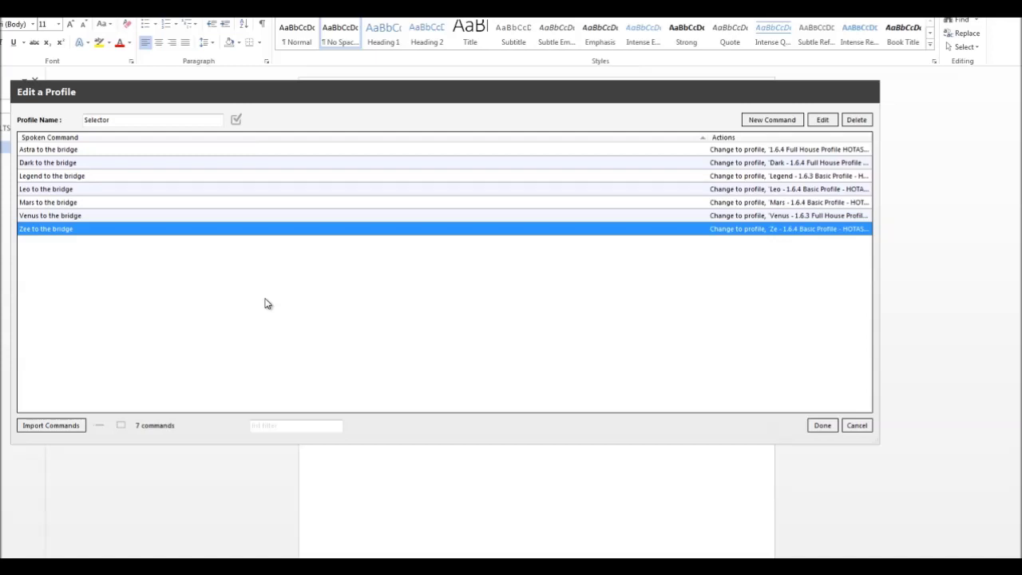
click(823, 425)
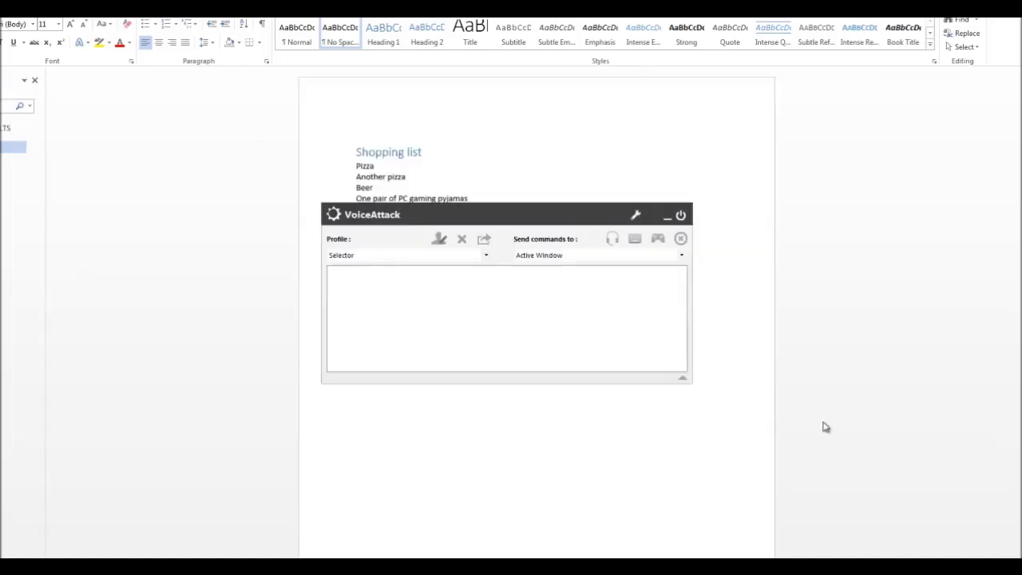
Make 1.6.4 Full House Profile HOTAS the active profile and open it for editing.
click(485, 257)
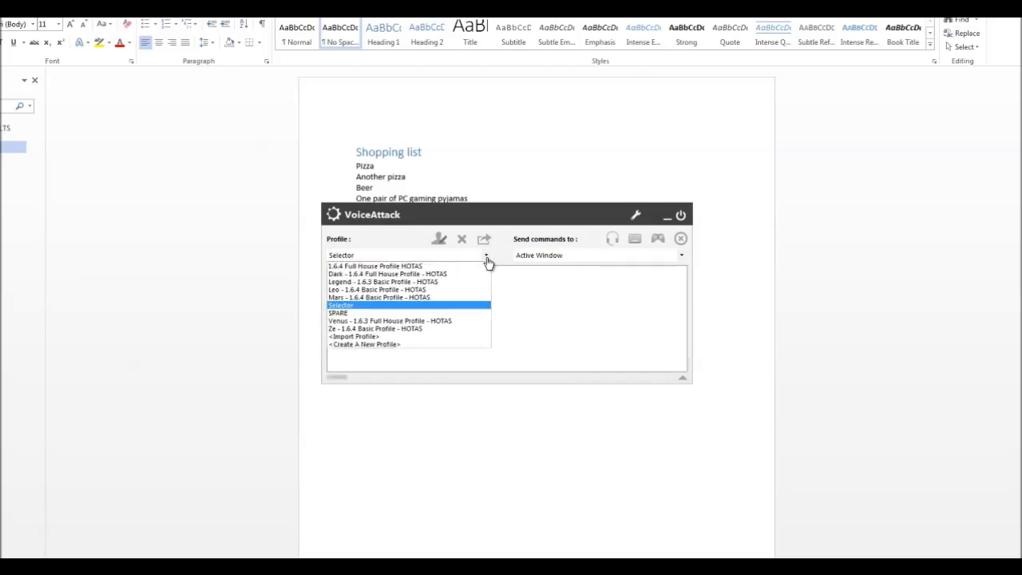
click(343, 266)
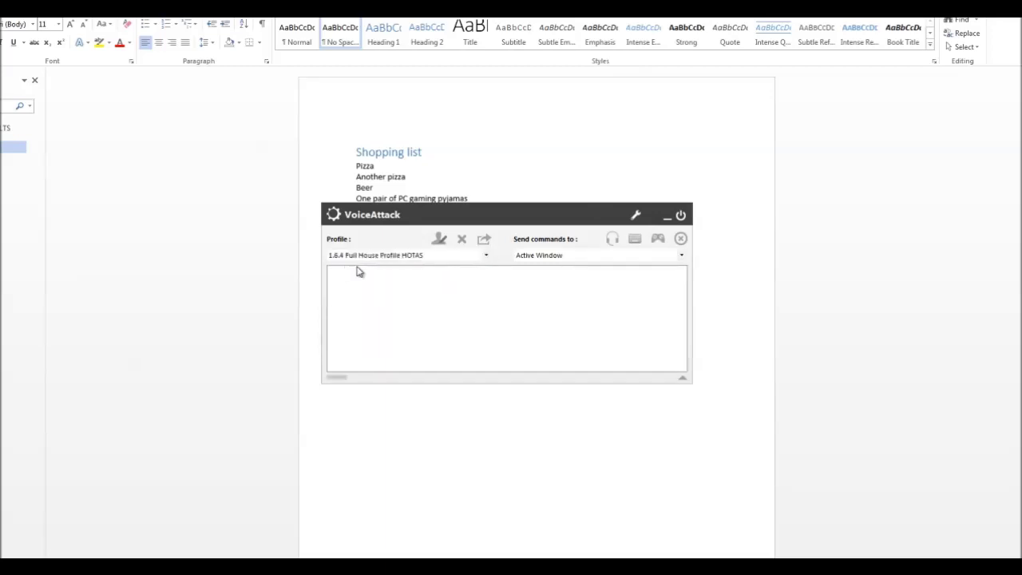
click(439, 239)
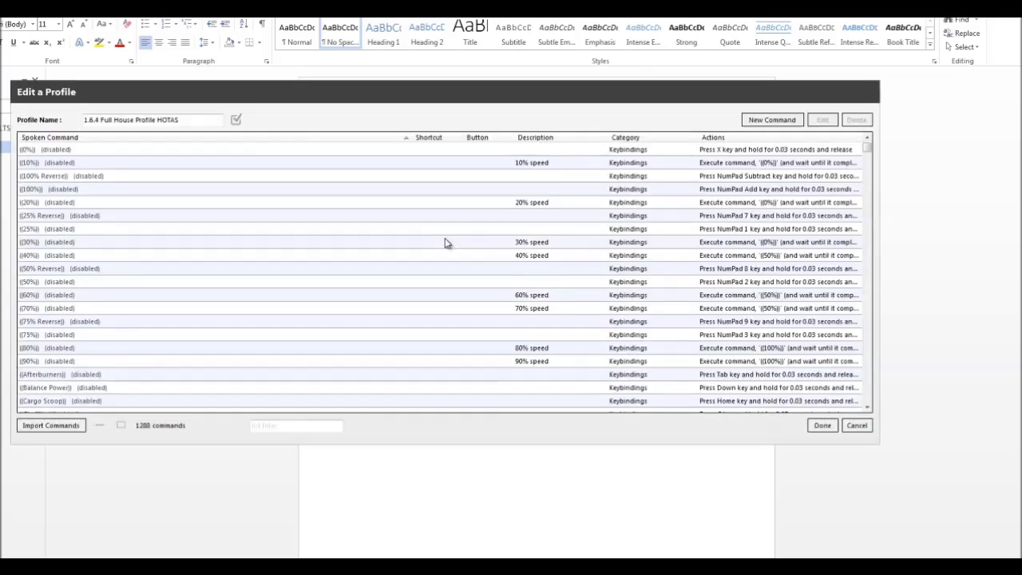
Set the 1.6.4 Full House Profile HOTAS options to include commands from the Selector profile.
click(237, 120)
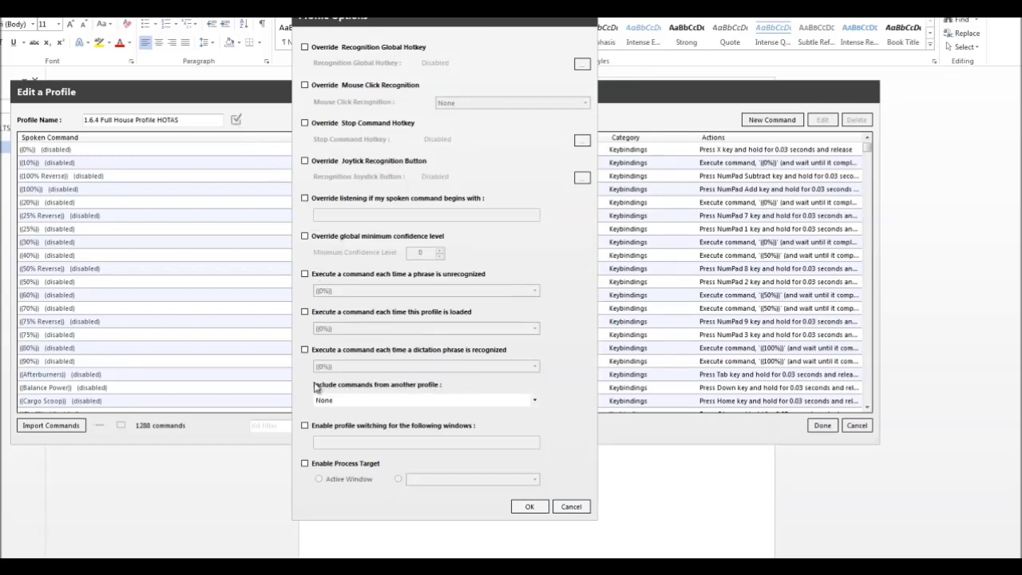
click(535, 404)
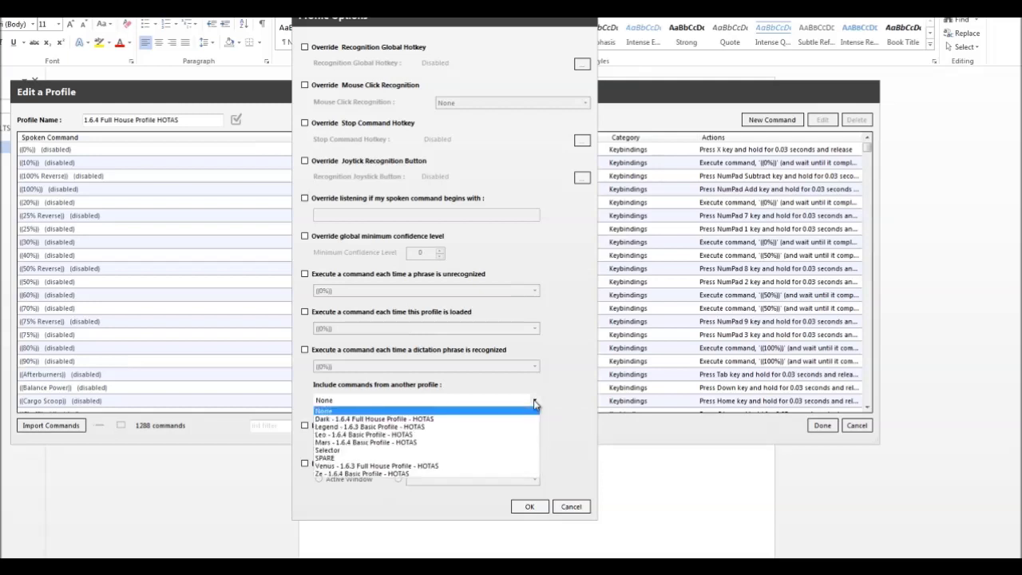
click(348, 452)
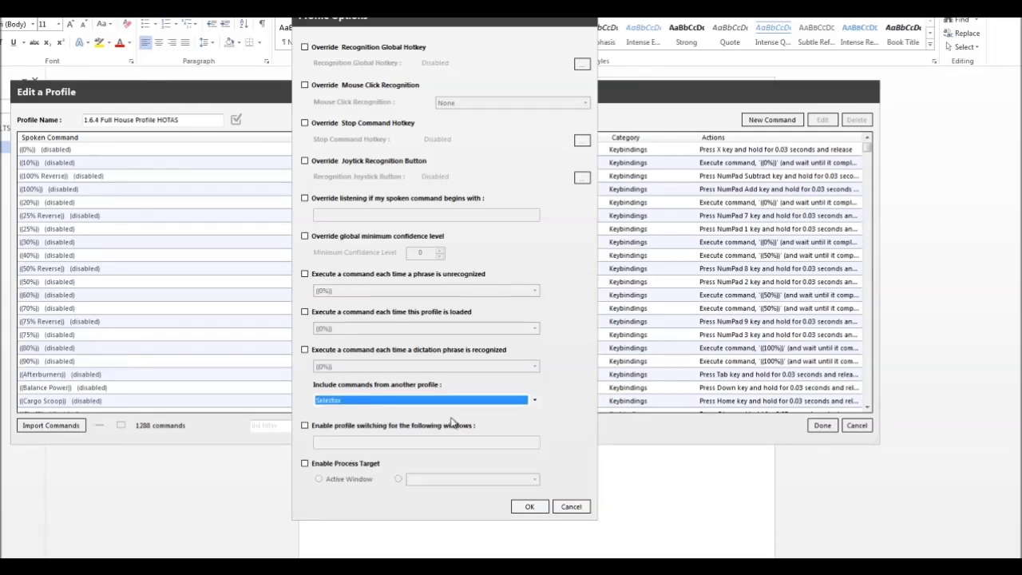
click(534, 509)
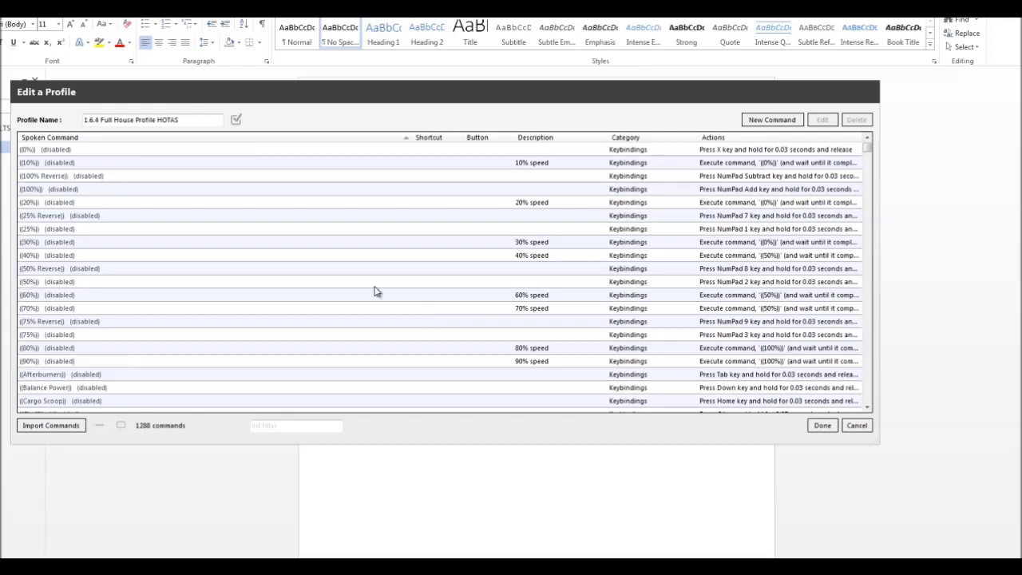
Save the Full House profile, then make the Dark profile include Selector's commands and save it.
click(822, 424)
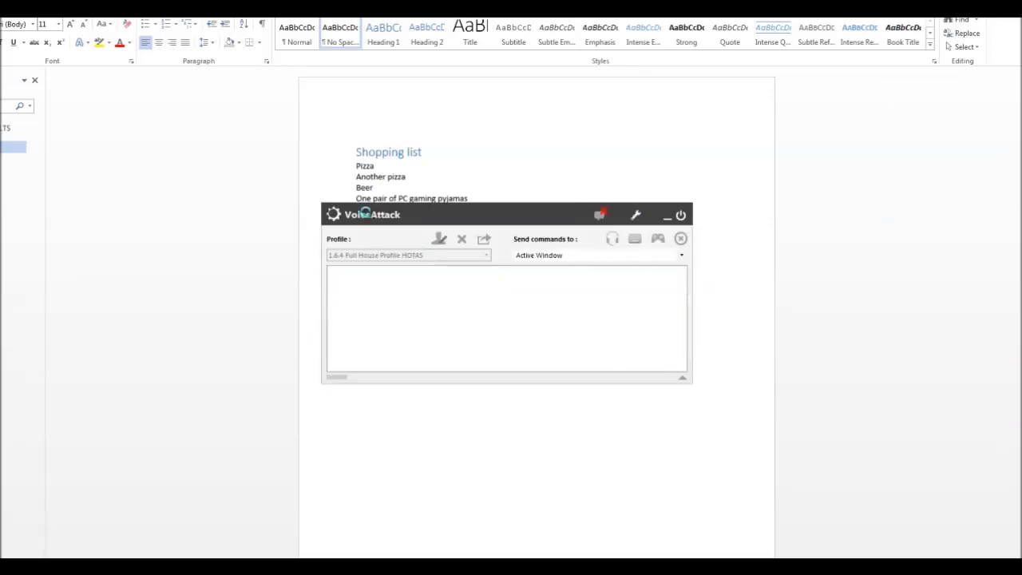
click(486, 257)
click(452, 274)
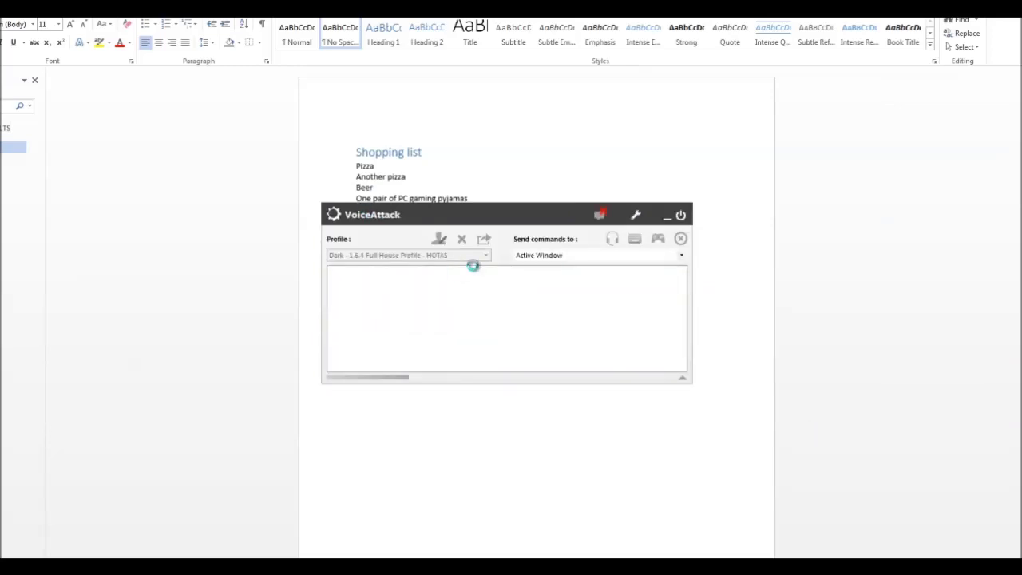
click(440, 239)
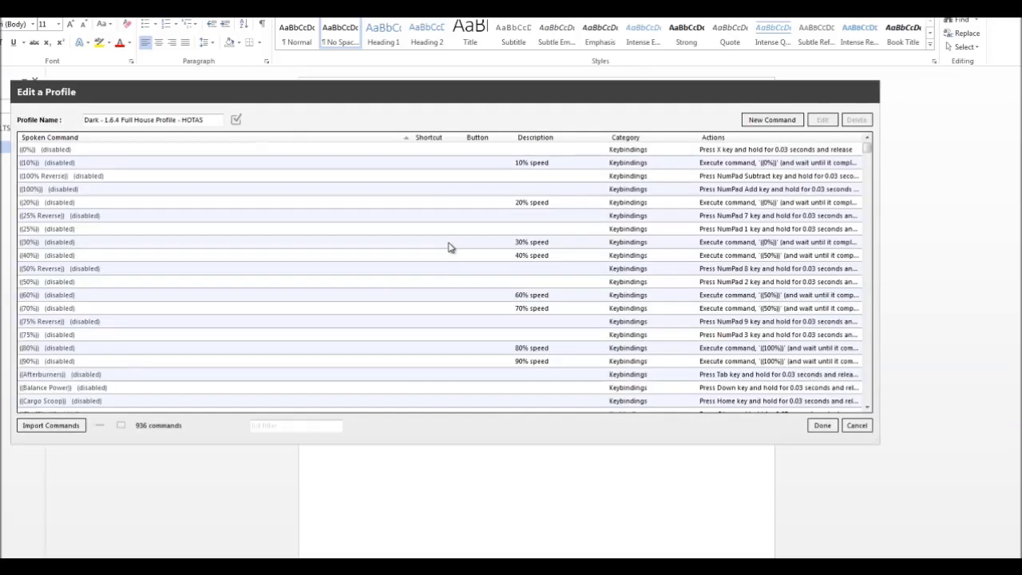
click(236, 120)
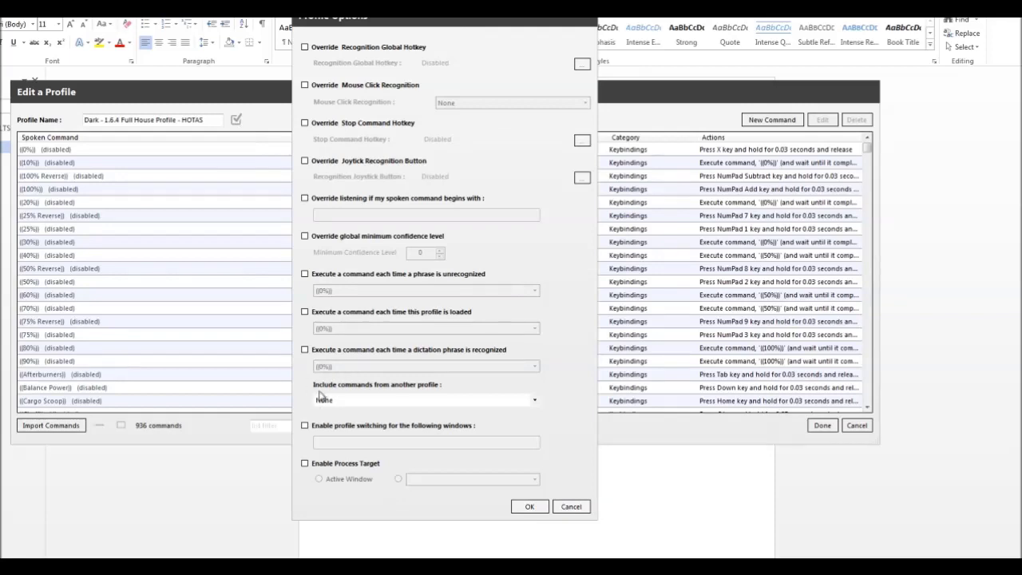
click(537, 407)
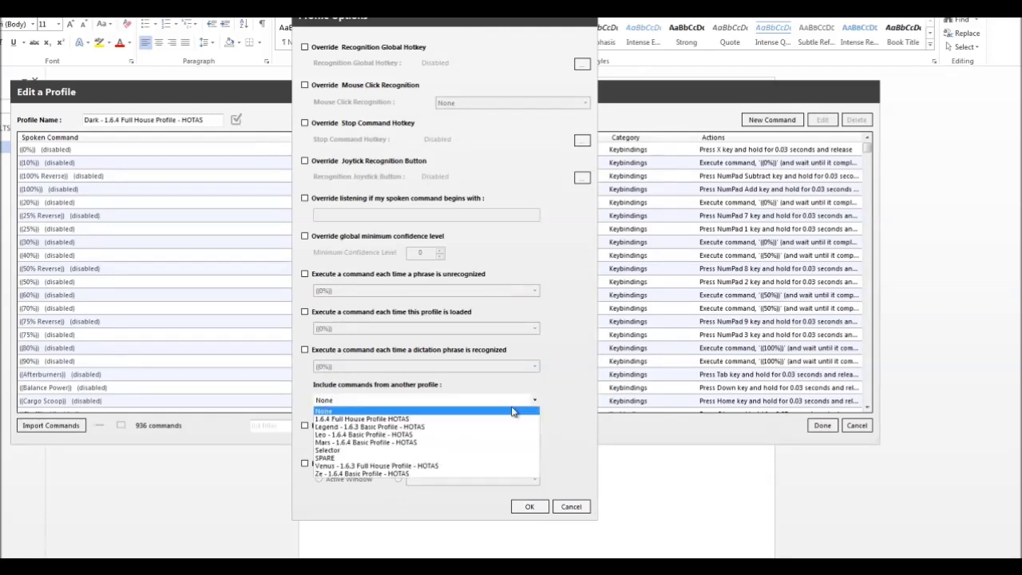
click(359, 453)
click(527, 508)
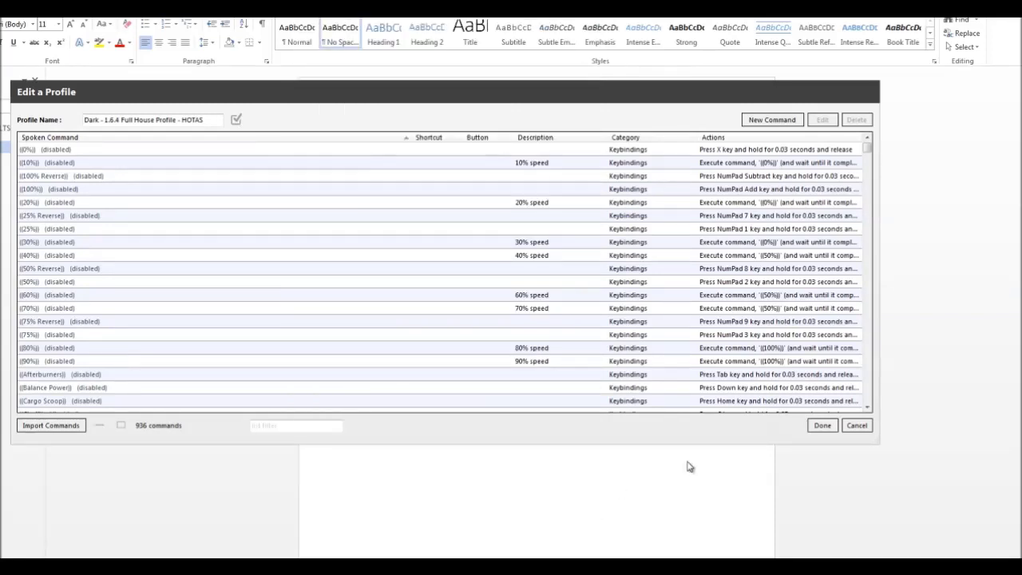
click(819, 426)
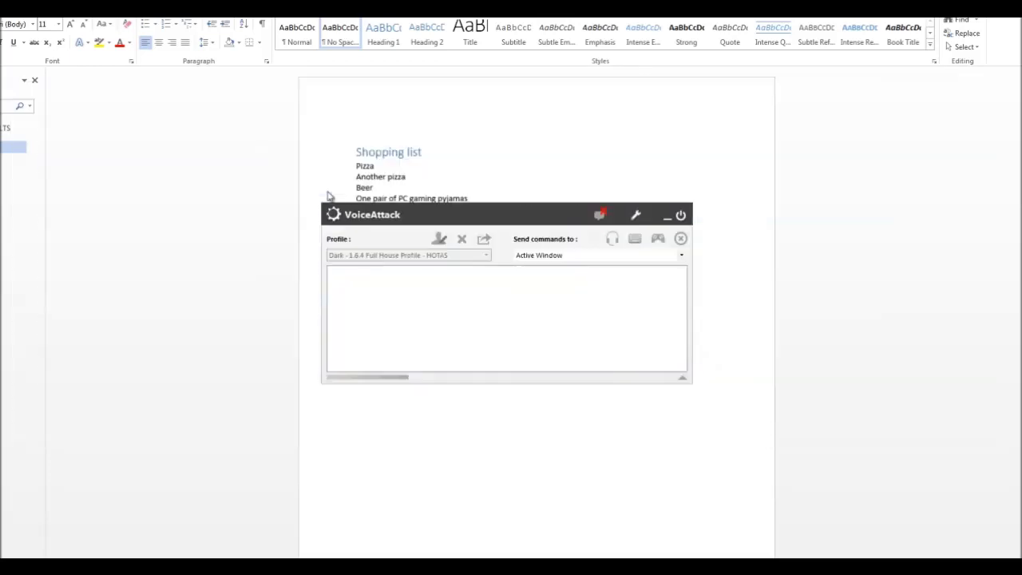
Switch to the Legend profile, make it include Selector's commands, and save it.
click(489, 259)
click(407, 289)
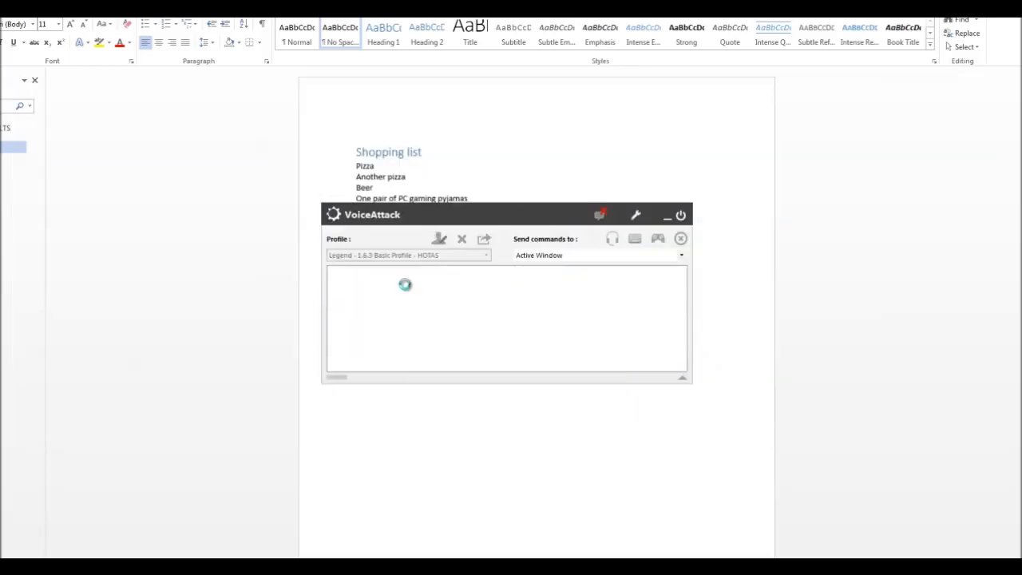
click(440, 239)
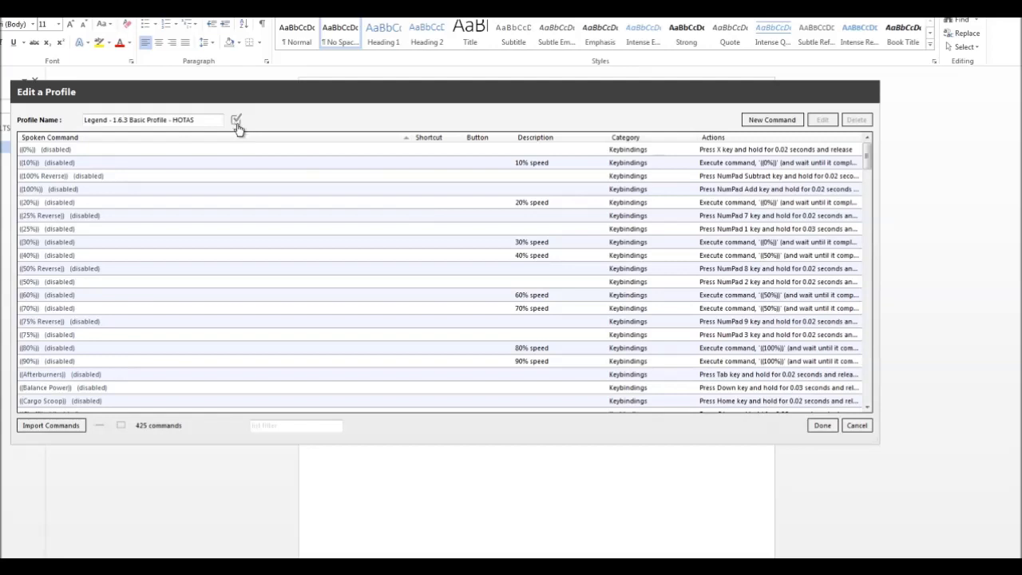
click(237, 121)
click(351, 407)
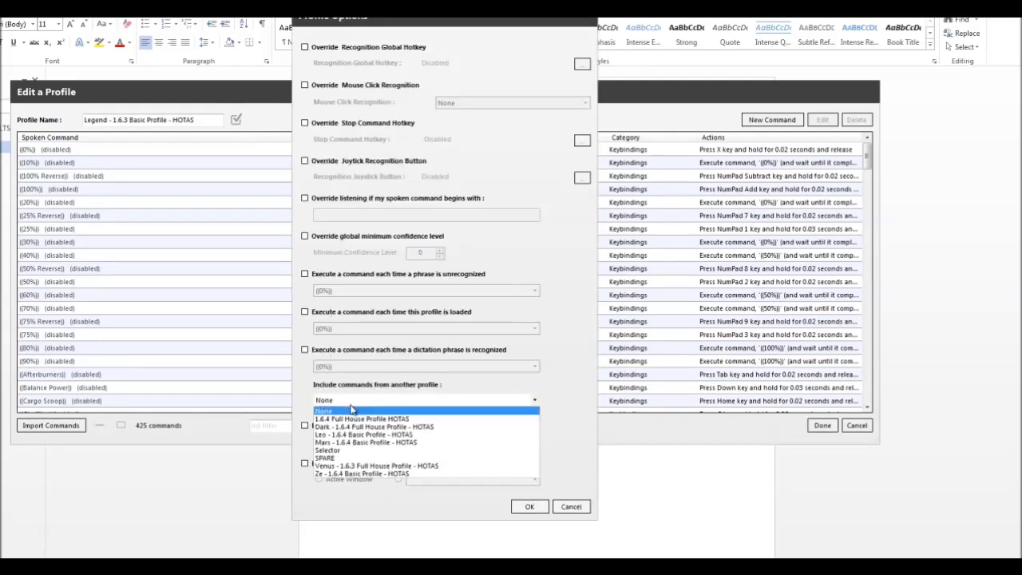
click(343, 452)
click(525, 508)
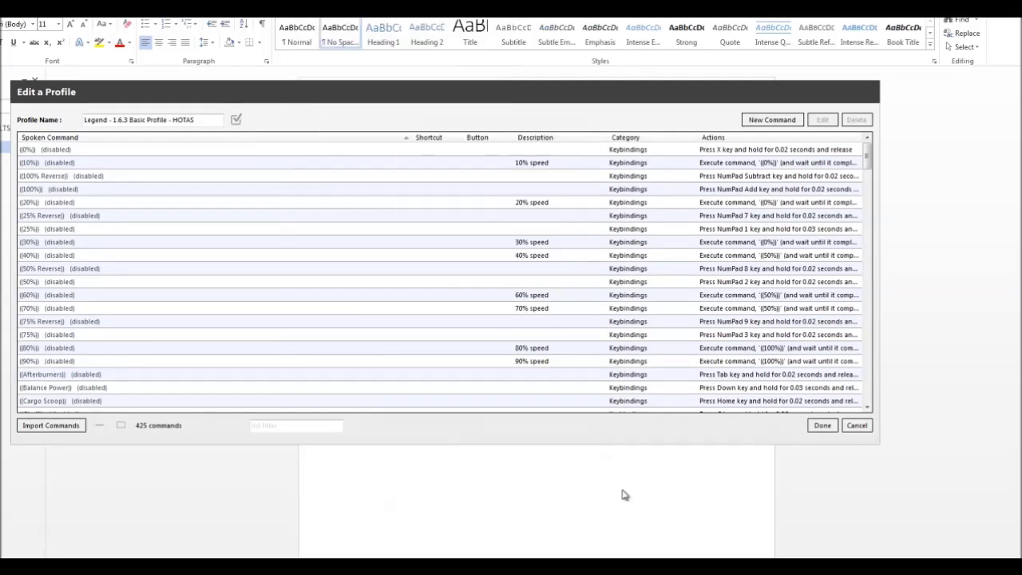
click(824, 424)
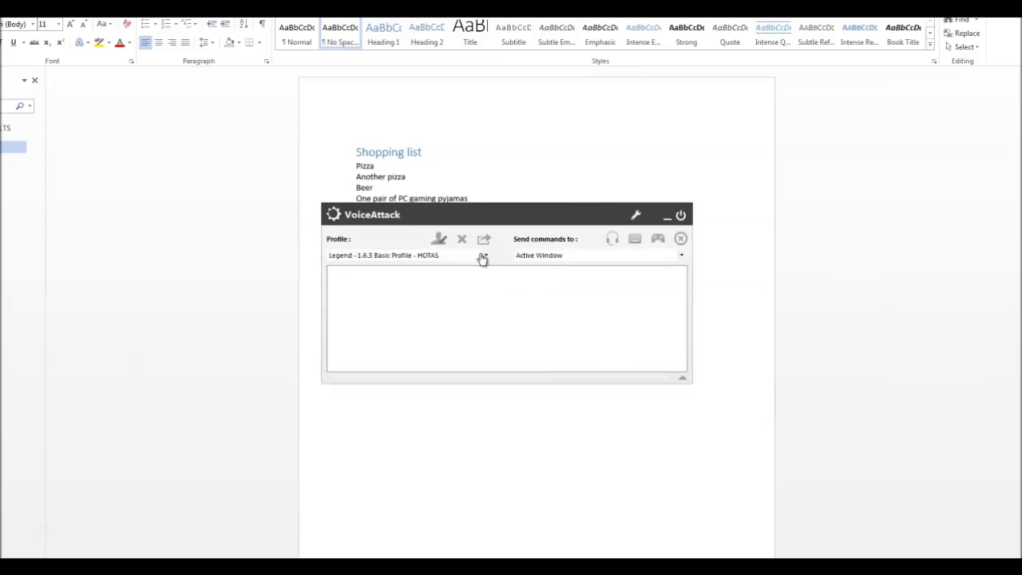
Make the Leo profile include Selector's commands and save it, then confirm and save the Ze profile.
click(487, 261)
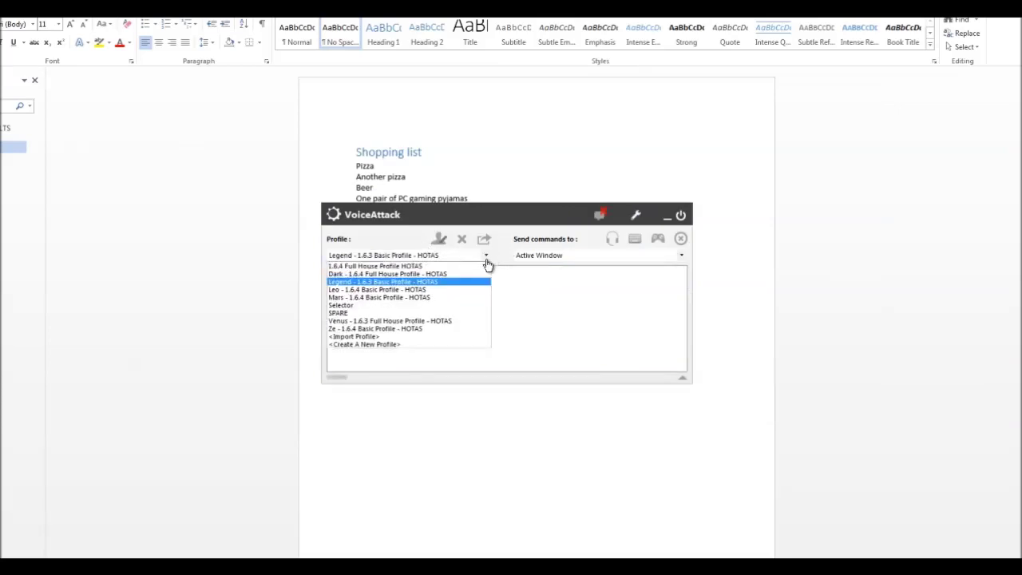
click(437, 290)
click(439, 240)
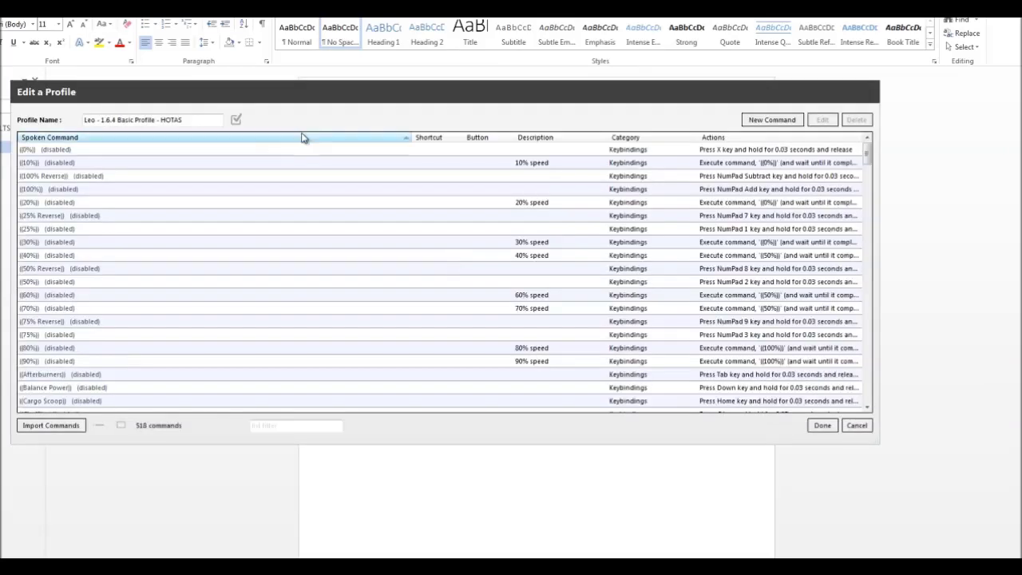
click(236, 121)
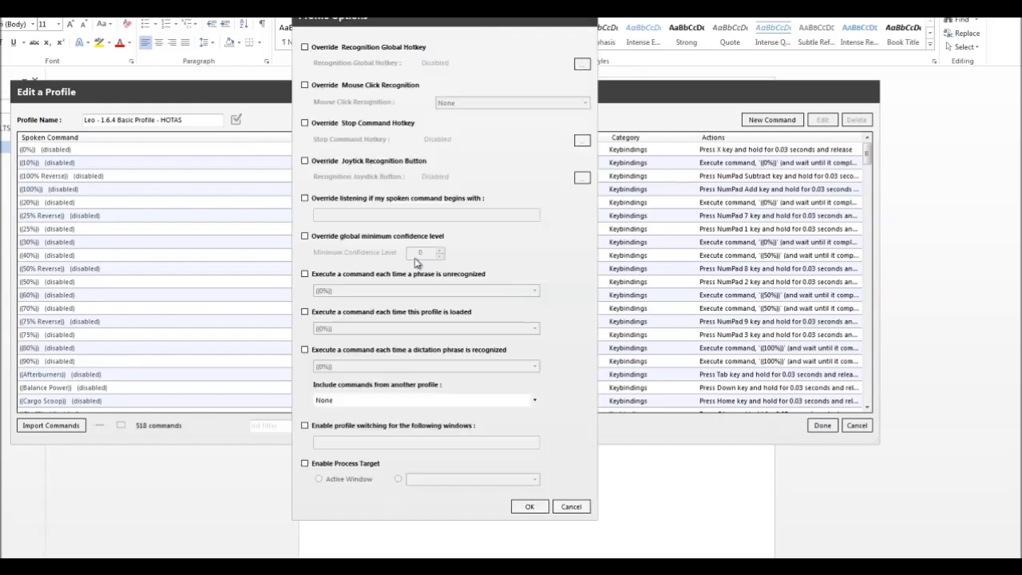
click(336, 401)
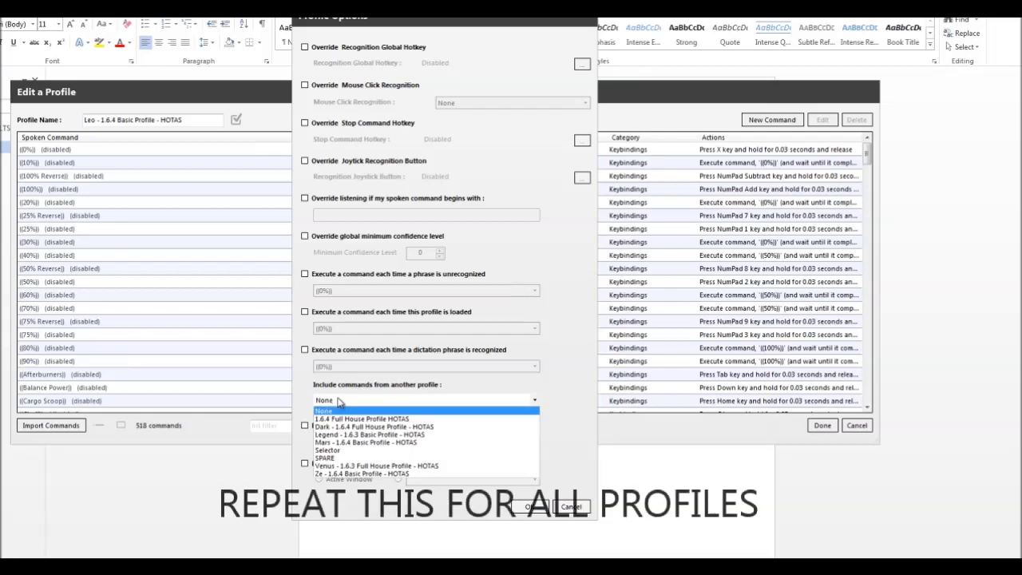
click(386, 452)
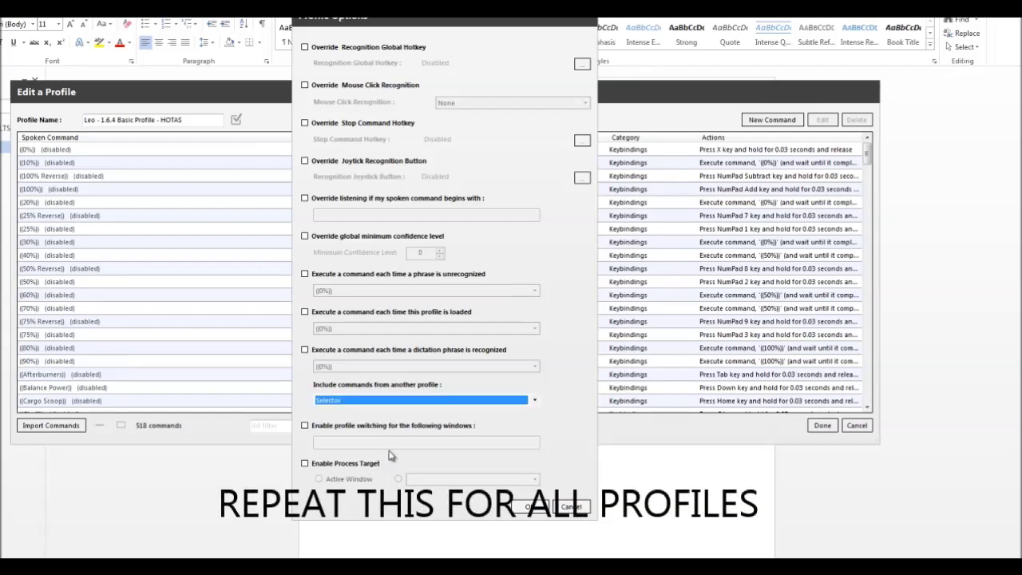
click(535, 507)
click(808, 427)
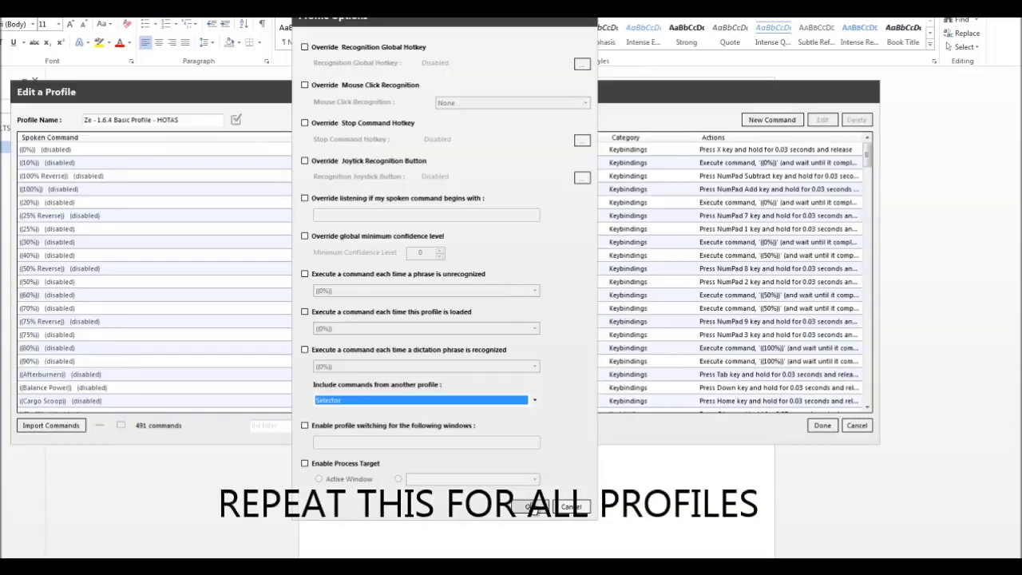
click(537, 506)
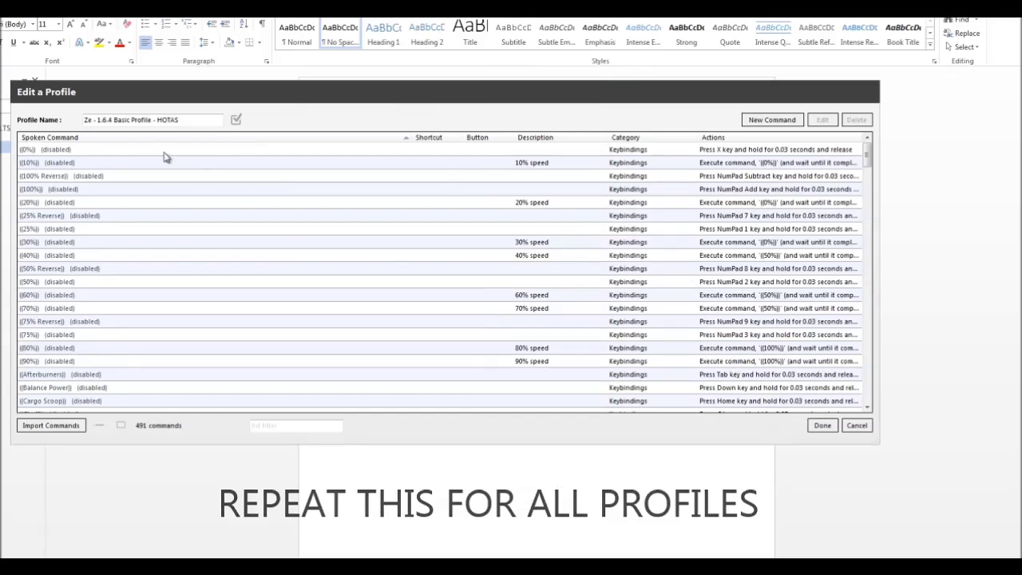
click(822, 425)
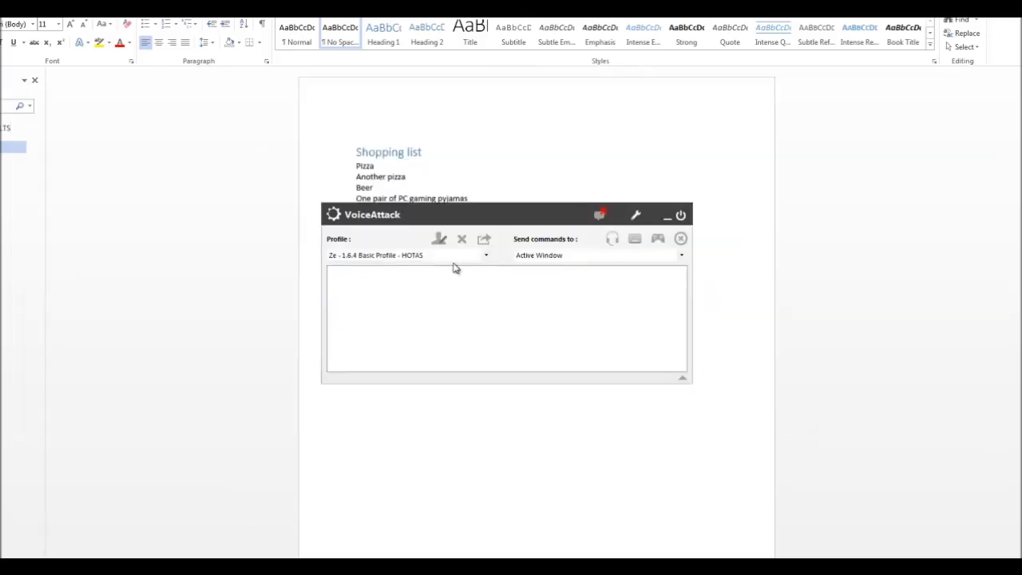